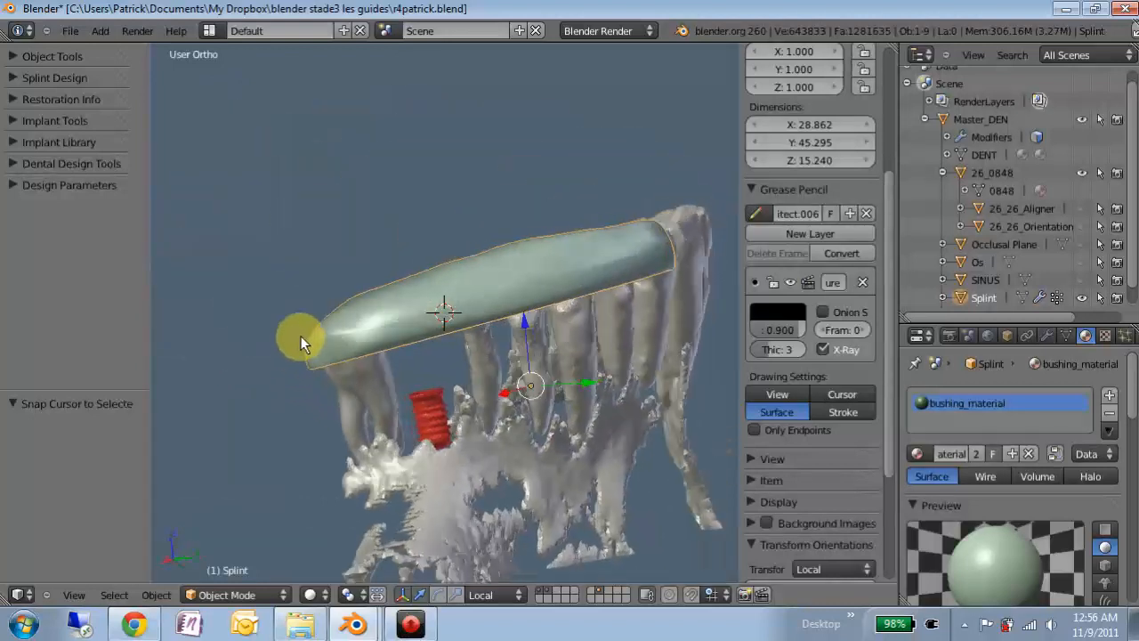
# - Make implant 26_0848 the active object, then select the green splint over the teeth
pyautogui.moveTo(424, 395); pyautogui.dragTo(455, 414)
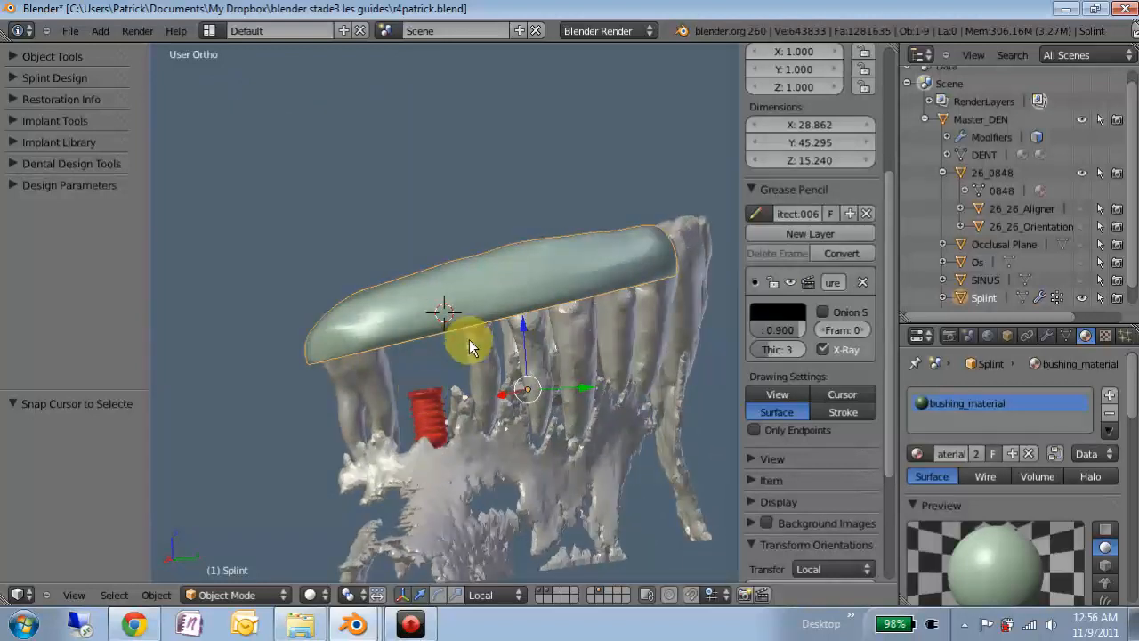
pyautogui.moveTo(456, 334); pyautogui.dragTo(503, 343, button='middle')
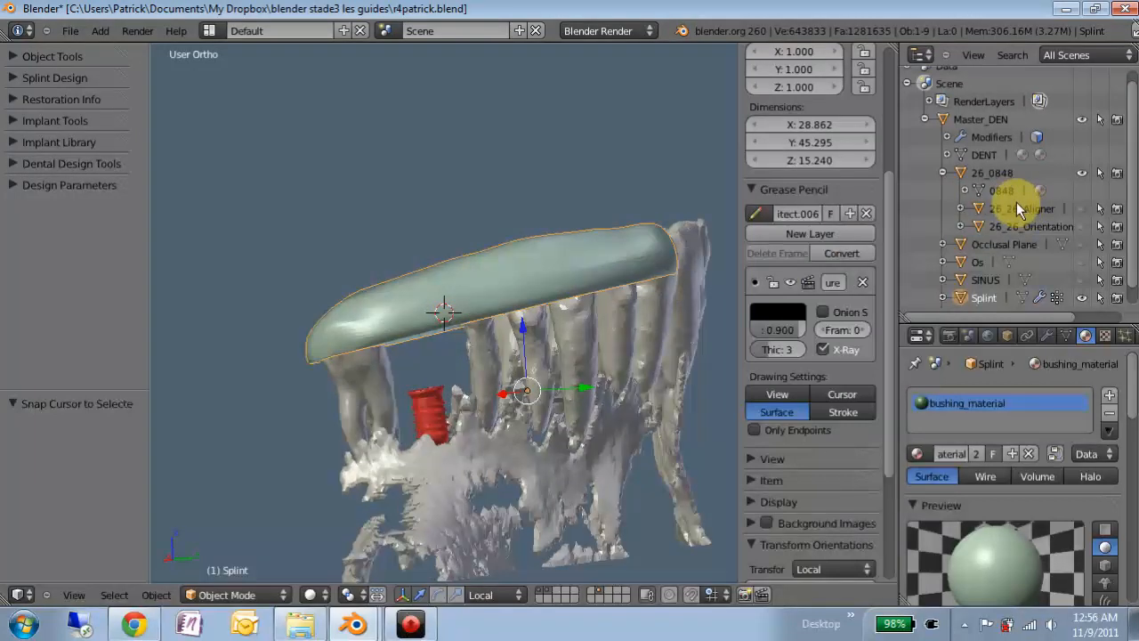
pyautogui.click(993, 173)
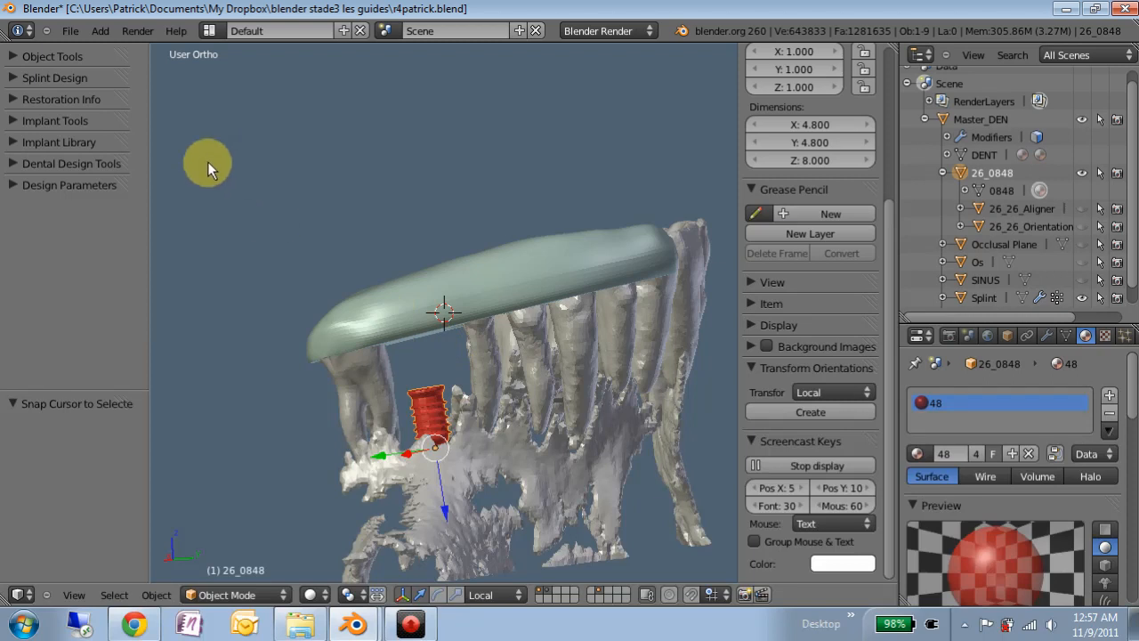
pyautogui.rightClick(530, 267)
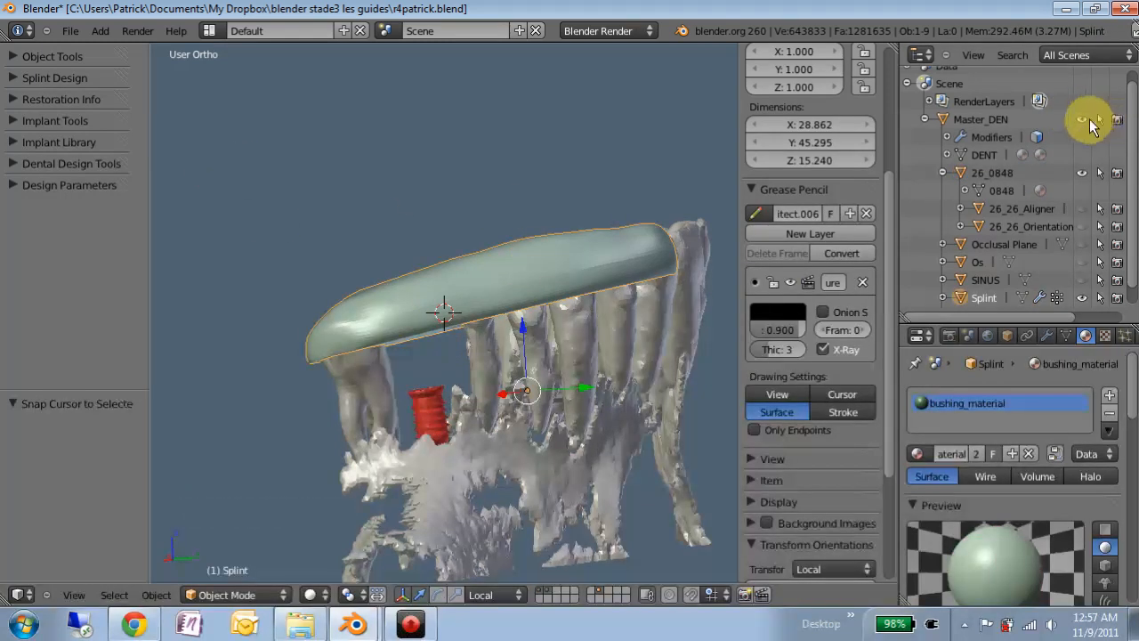
# - Hide the splint and show the occlusal plane
pyautogui.click(1083, 298)
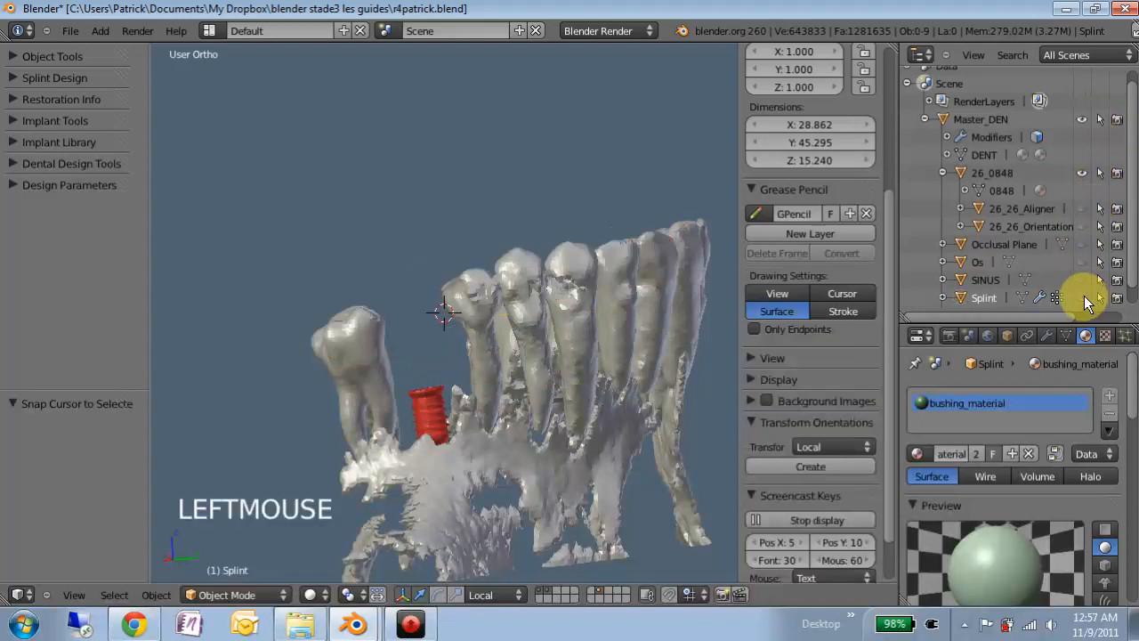
pyautogui.click(1081, 246)
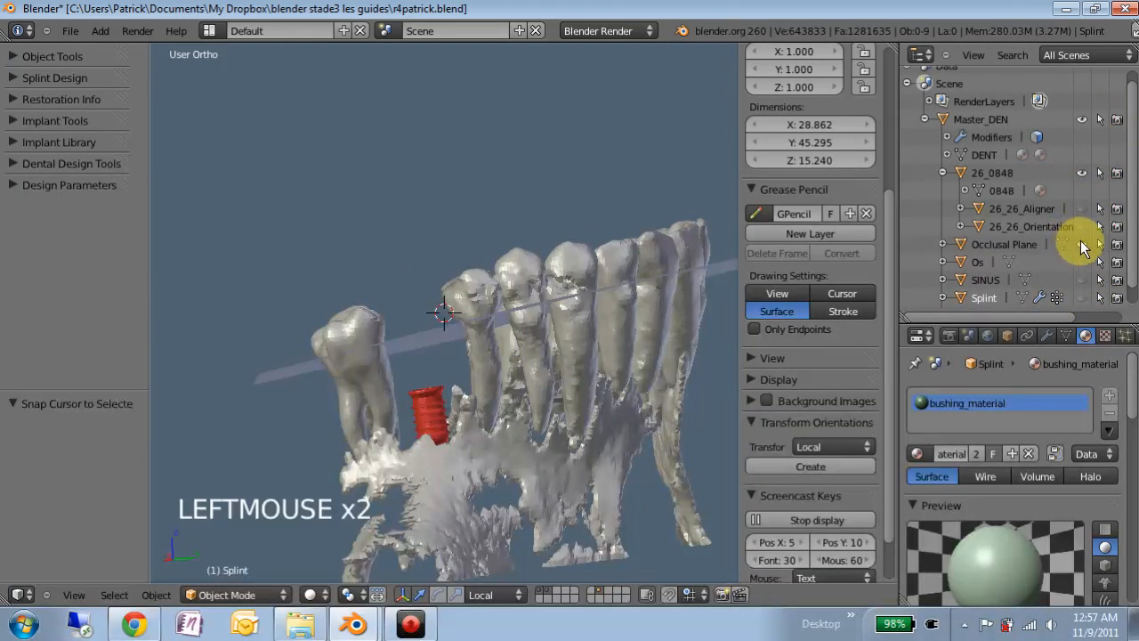
pyautogui.moveTo(419, 318); pyautogui.dragTo(293, 285, button='middle')
# - Create guide cylinder 26_0848_GC for the implant with thickness 1.0 and length 5.00
pyautogui.click(14, 125)
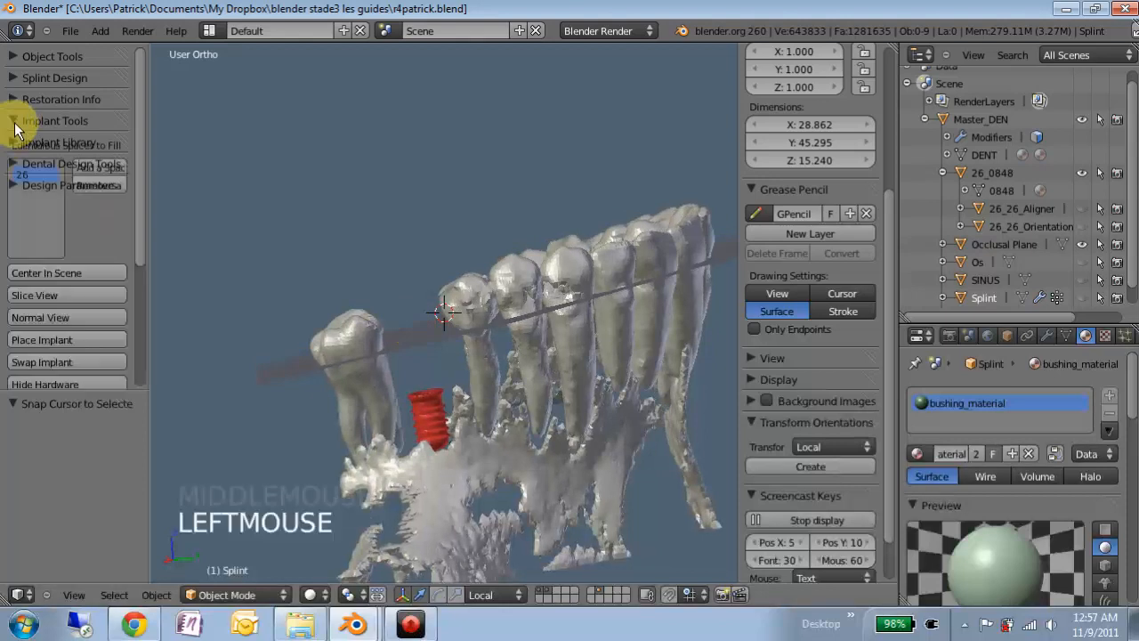
pyautogui.scroll(-5, 94, 250)
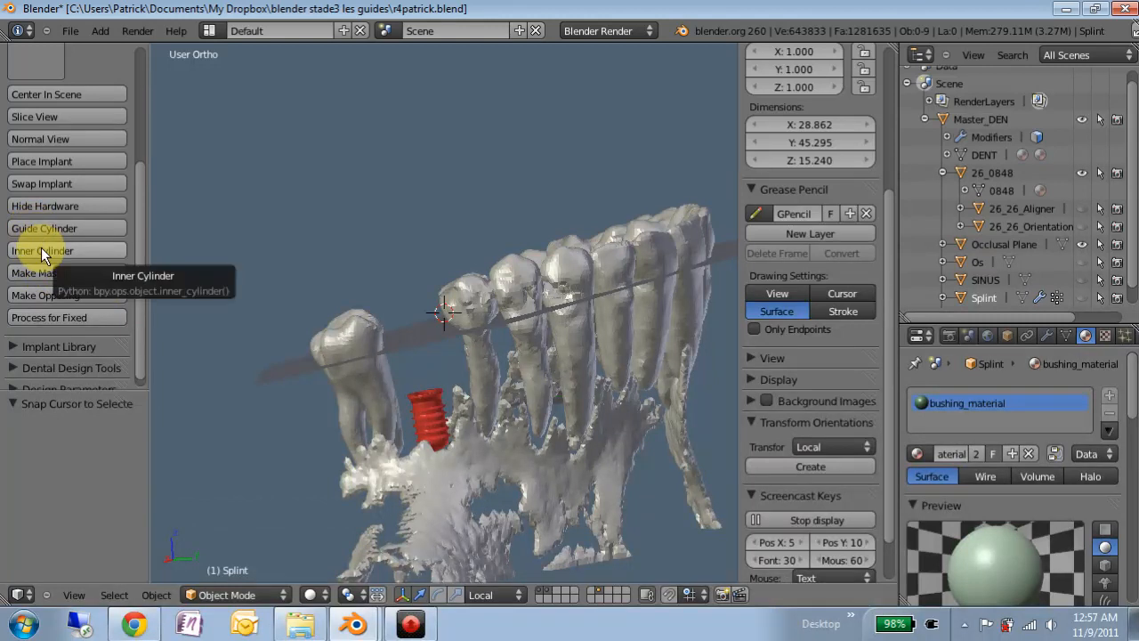
pyautogui.click(55, 224)
pyautogui.click(129, 356)
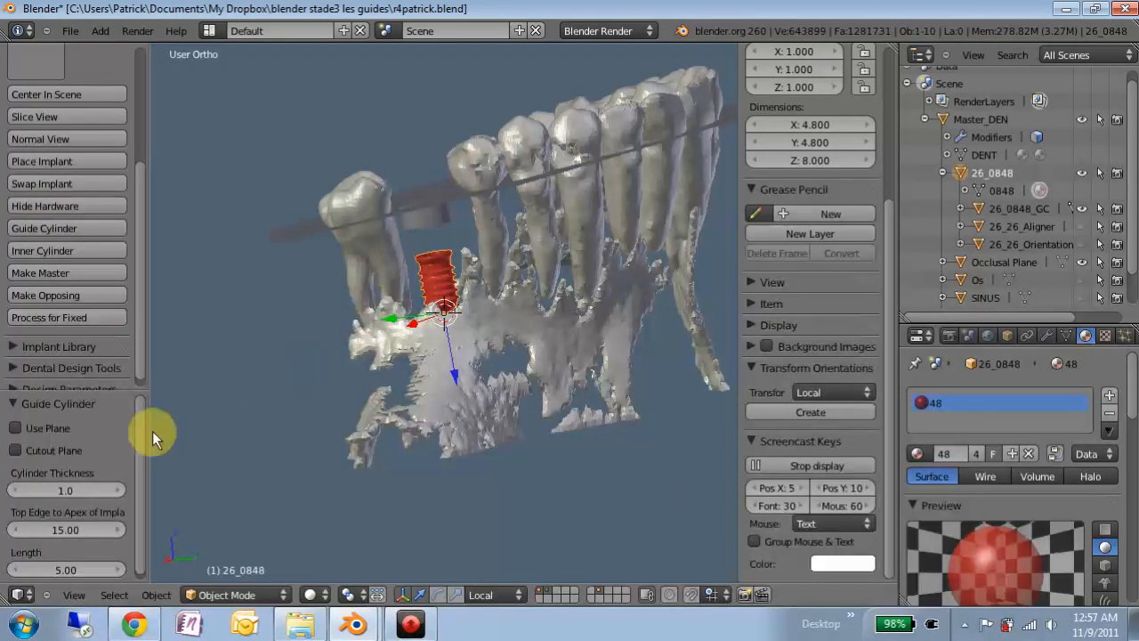
# - Change the guide cylinder's Top Edge to Apex of Implant distance from 15.00 to 17.00
pyautogui.doubleClick(86, 390)
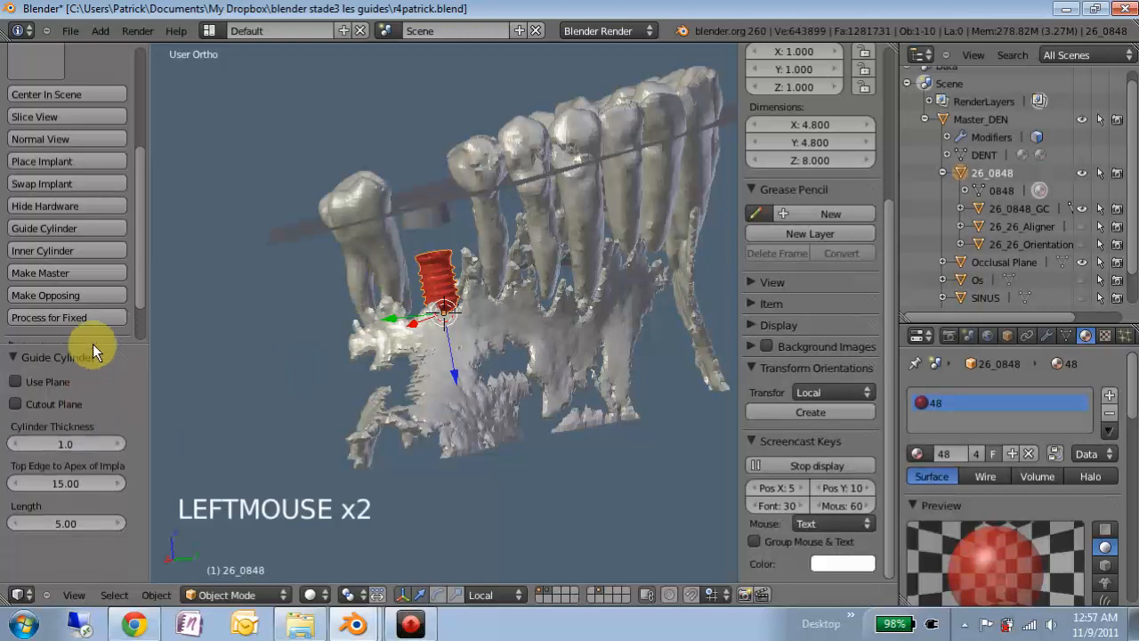
pyautogui.moveTo(464, 188)
pyautogui.mouseDown(button='middle')
pyautogui.moveTo(458, 171)
pyautogui.moveTo(456, 192)
pyautogui.mouseUp(button='middle')
pyautogui.scroll(2, 456, 193)
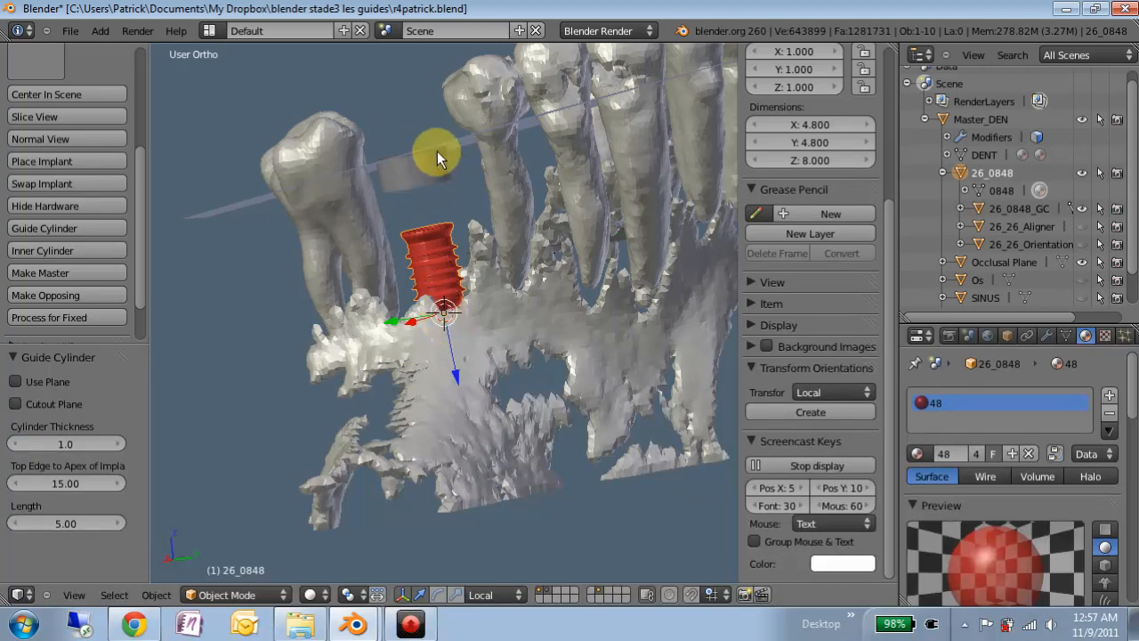
pyautogui.click(78, 478)
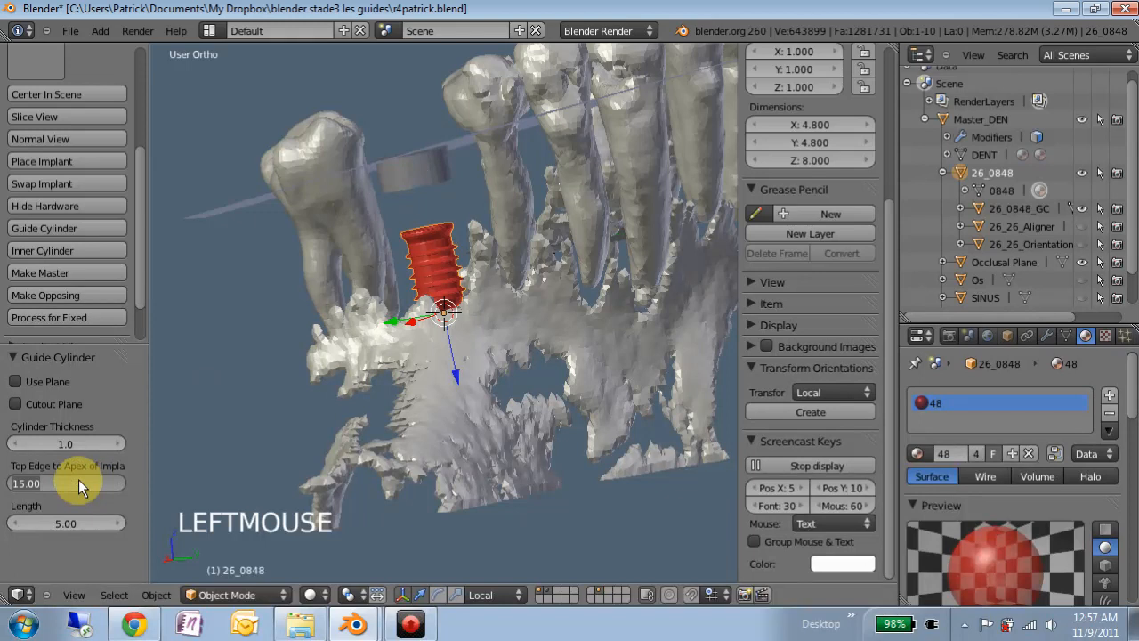
pyautogui.write('17')
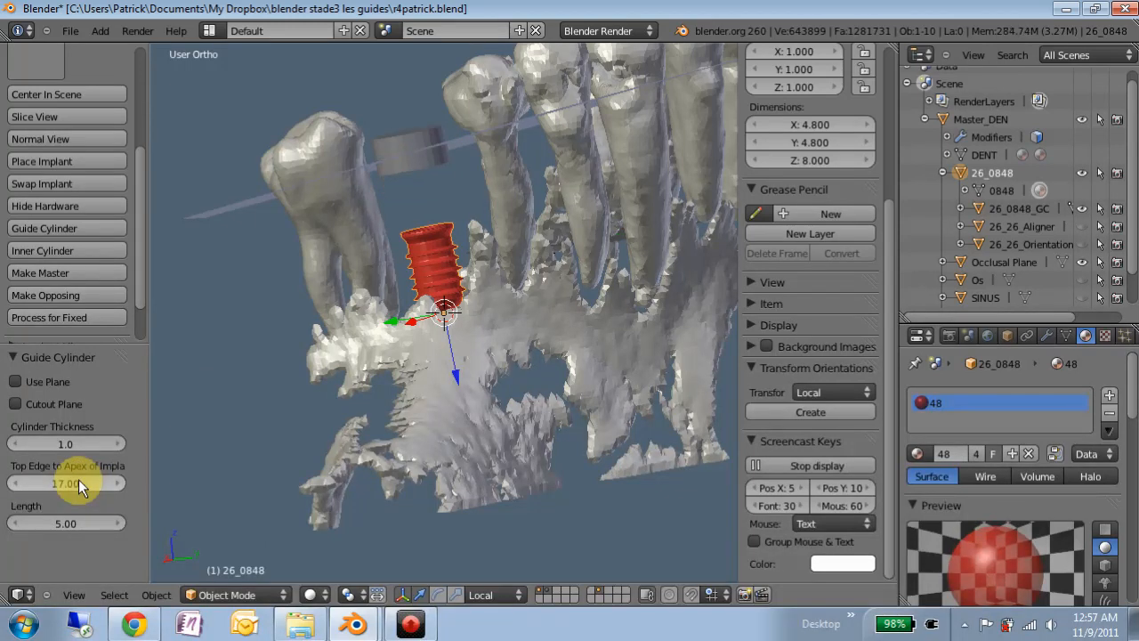
pyautogui.press('Return')
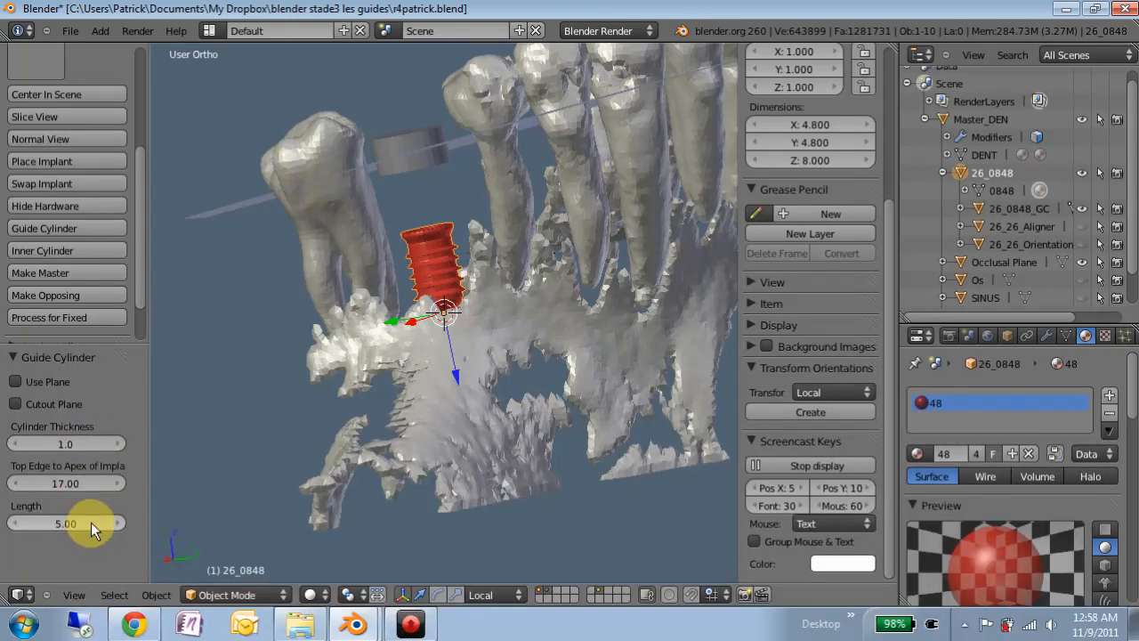
# - Enable Use Plane so the guide cylinder's top sits on the occlusal plane
pyautogui.click(17, 382)
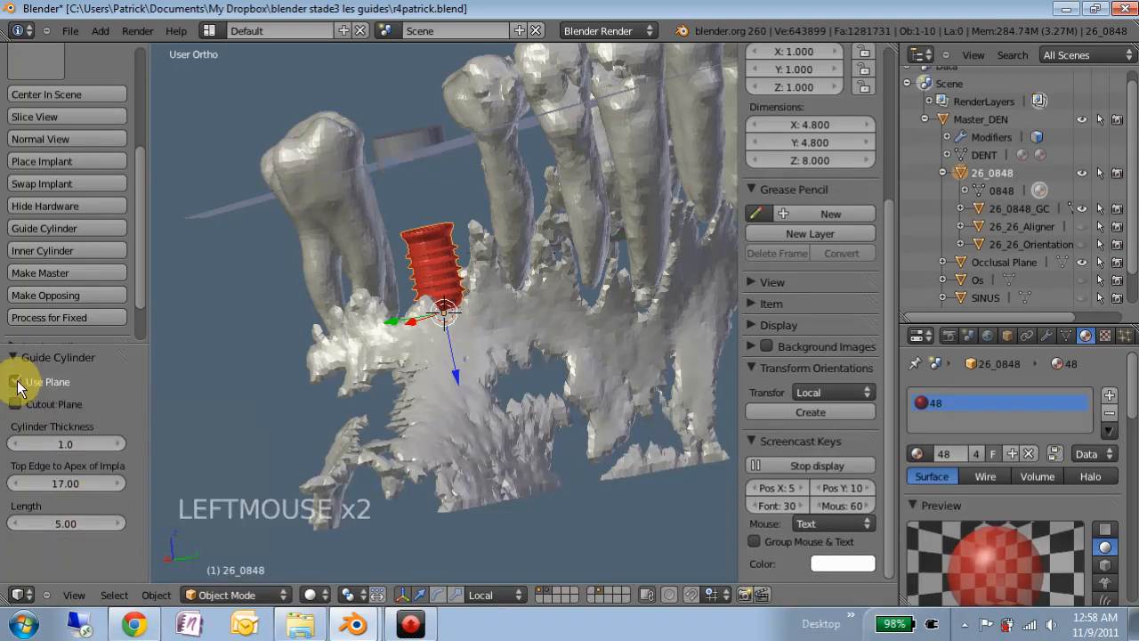
pyautogui.moveTo(410, 144); pyautogui.dragTo(525, 204, button='middle')
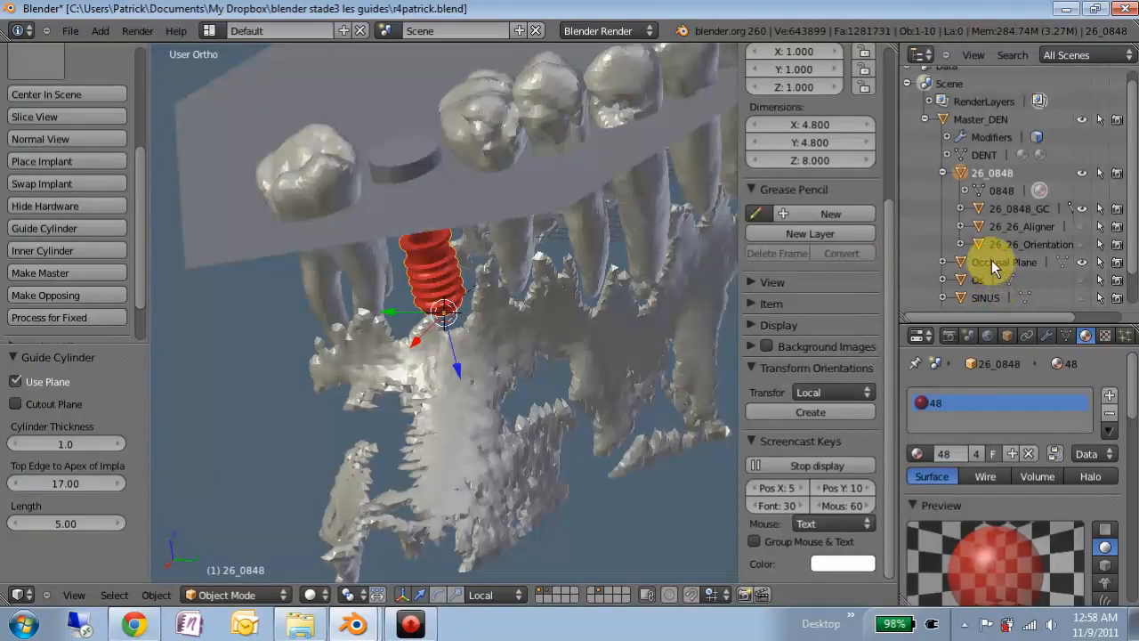
pyautogui.moveTo(373, 198); pyautogui.dragTo(382, 127, button='middle')
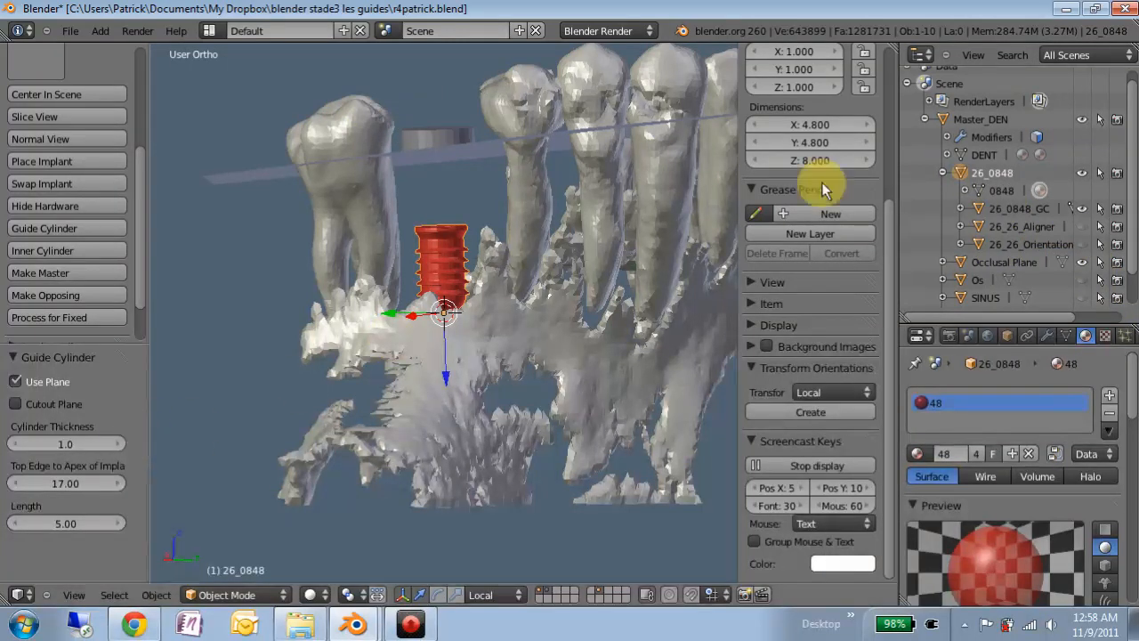
# - Show the splint briefly to check the cylinder, then hide it again
pyautogui.scroll(-1, 1091, 267)
pyautogui.click(1083, 281)
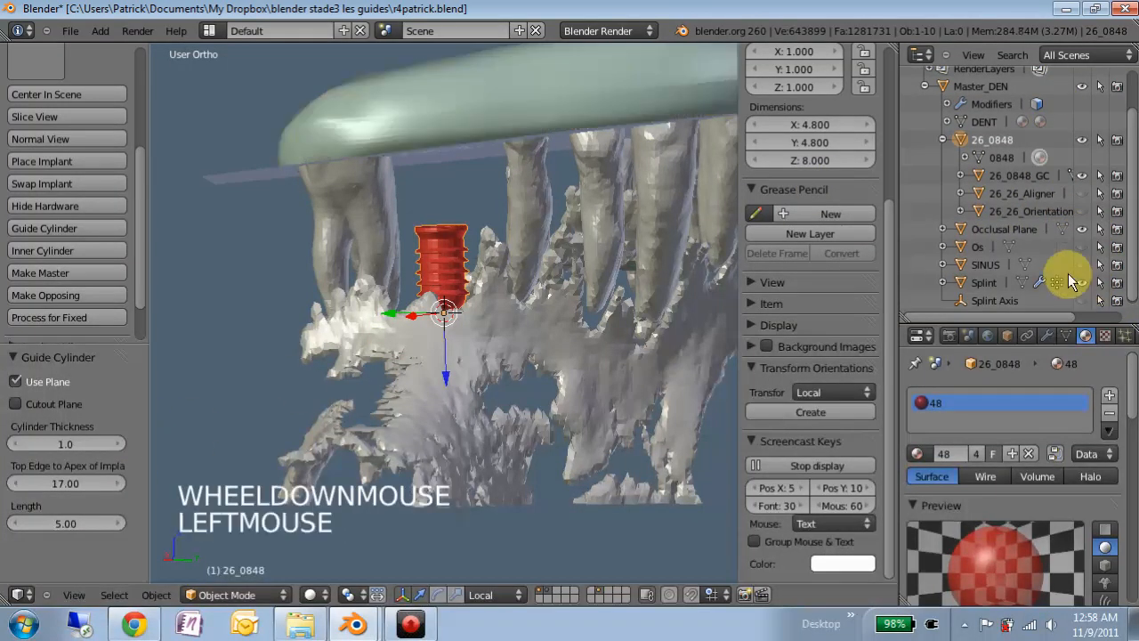
pyautogui.scroll(-2, 452, 155)
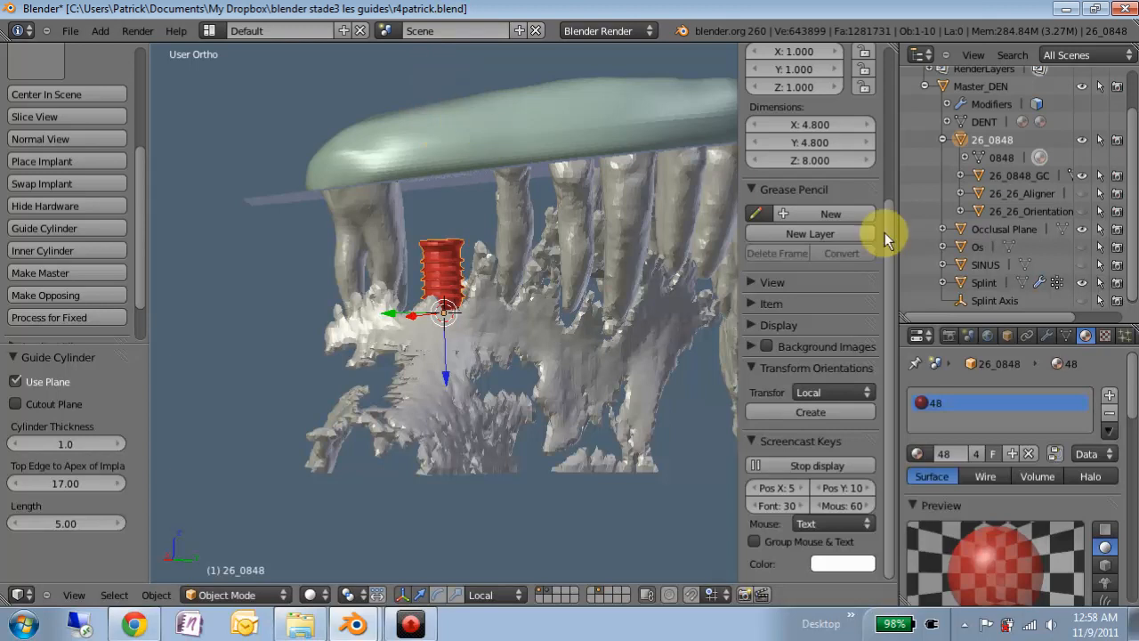
pyautogui.click(1082, 282)
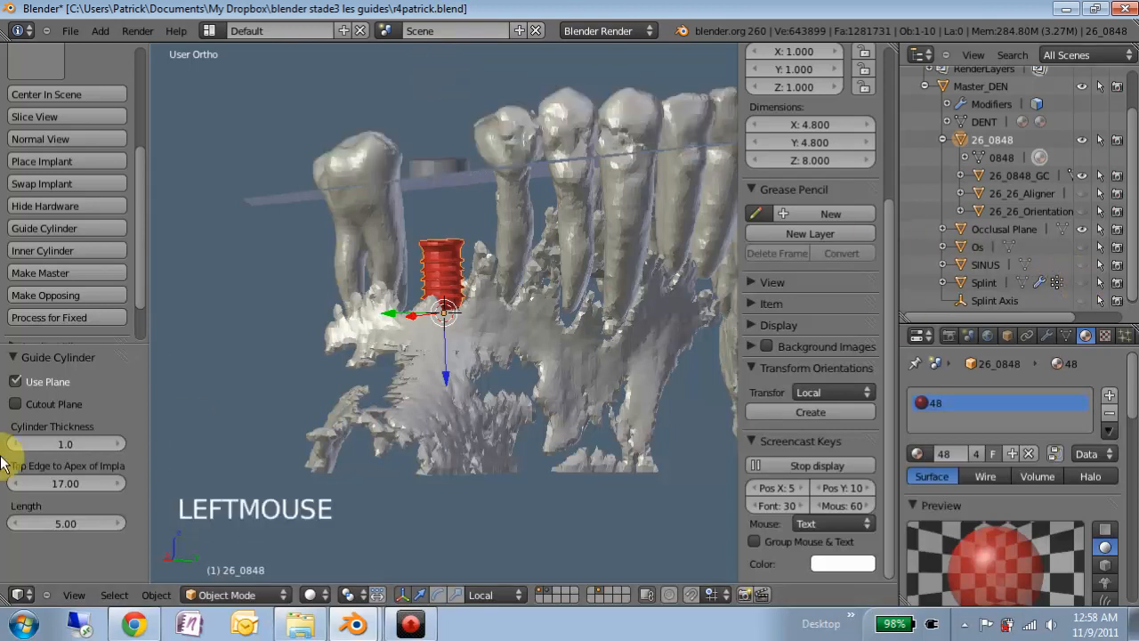
# - Add cutout plane 26_0848_Cutout for the guide cylinder and hide the occlusal plane
pyautogui.click(22, 406)
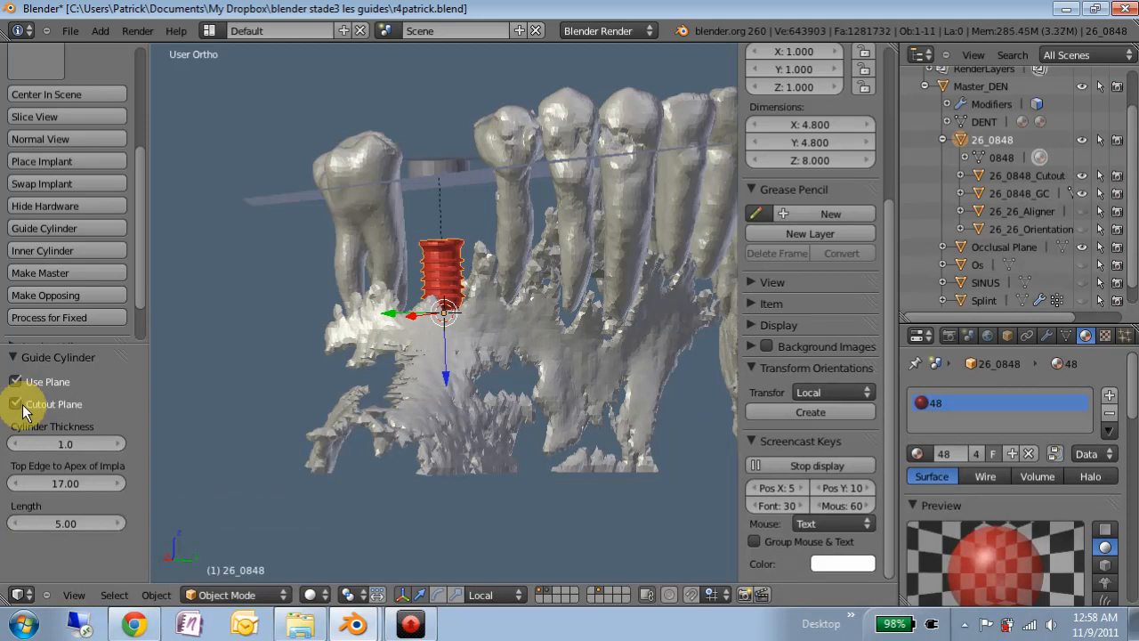
pyautogui.moveTo(428, 176); pyautogui.dragTo(443, 333, button='middle')
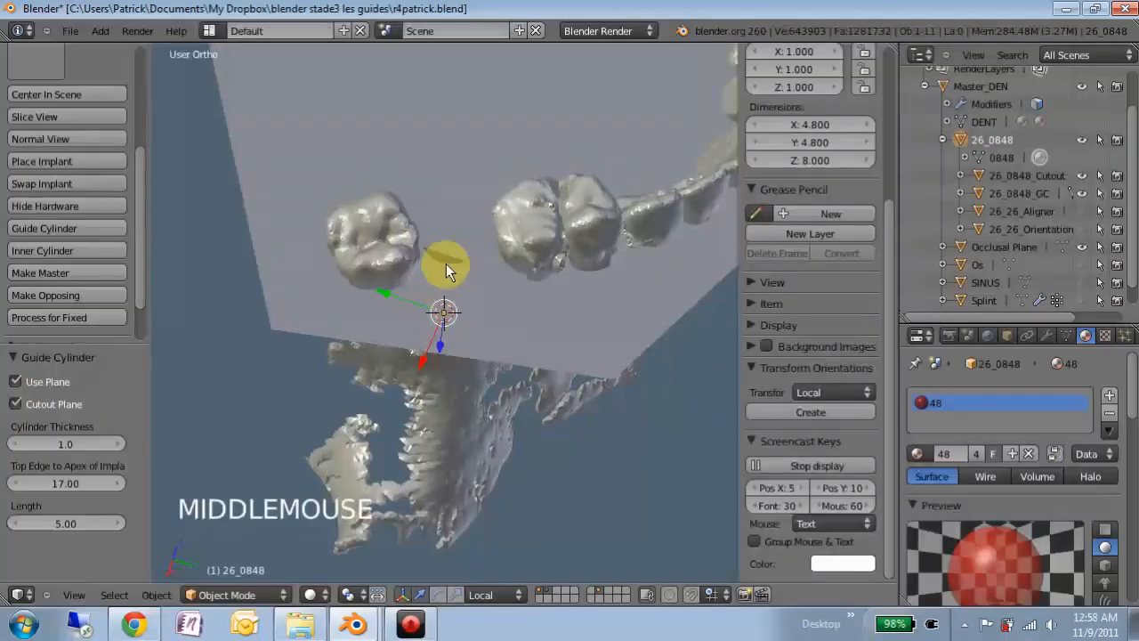
pyautogui.click(1081, 246)
pyautogui.scroll(3, 451, 223)
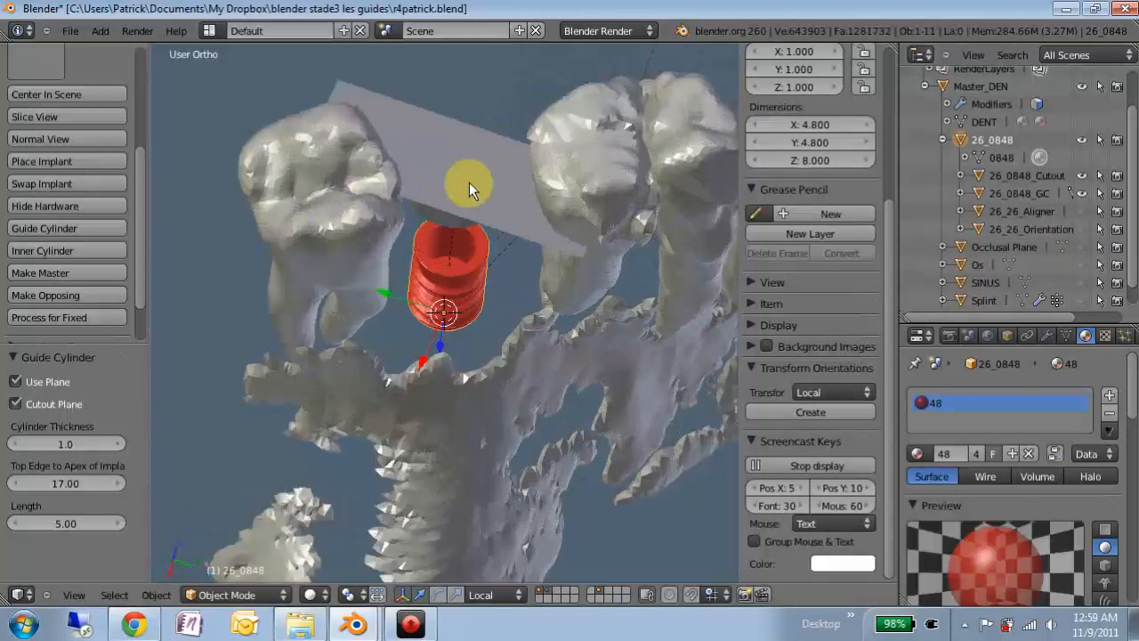
# - Rotate the cutout plane about 60.273° around its local Z axis
pyautogui.rightClick(469, 182)
pyautogui.press('r')
pyautogui.press('r')
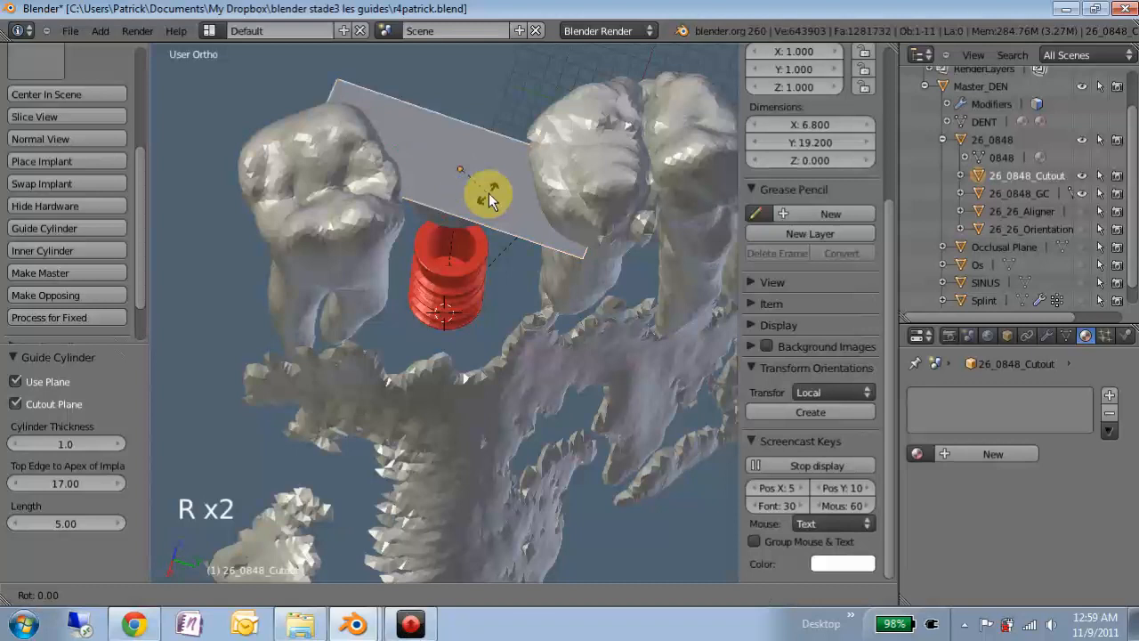
pyautogui.press('z')
pyautogui.press('z')
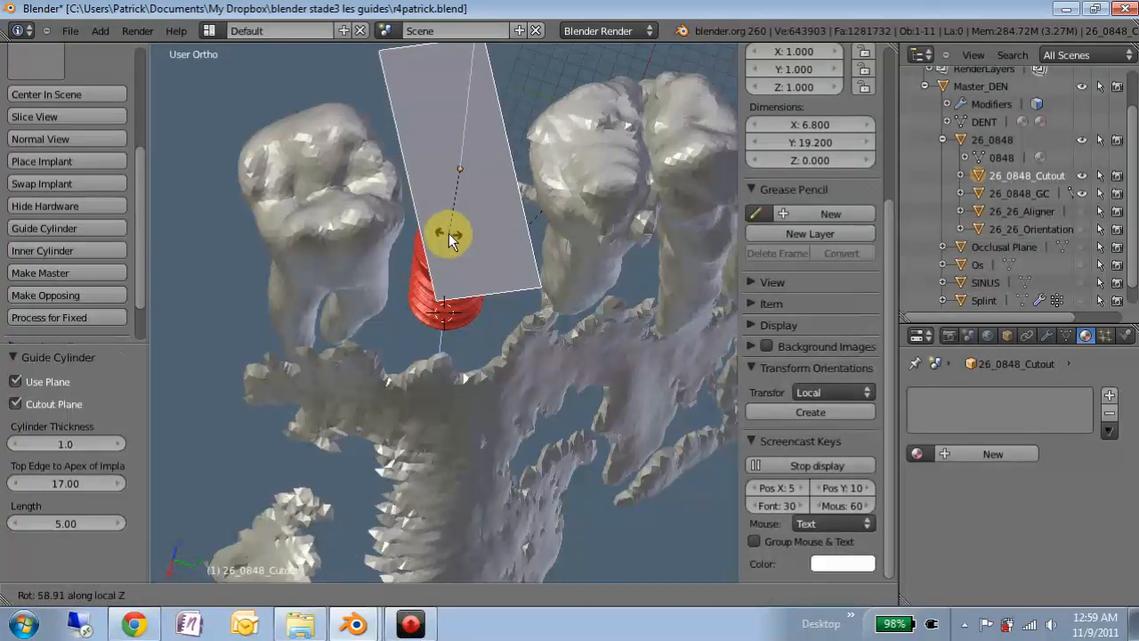
pyautogui.click(458, 227)
pyautogui.moveTo(479, 216); pyautogui.dragTo(428, 280, button='middle')
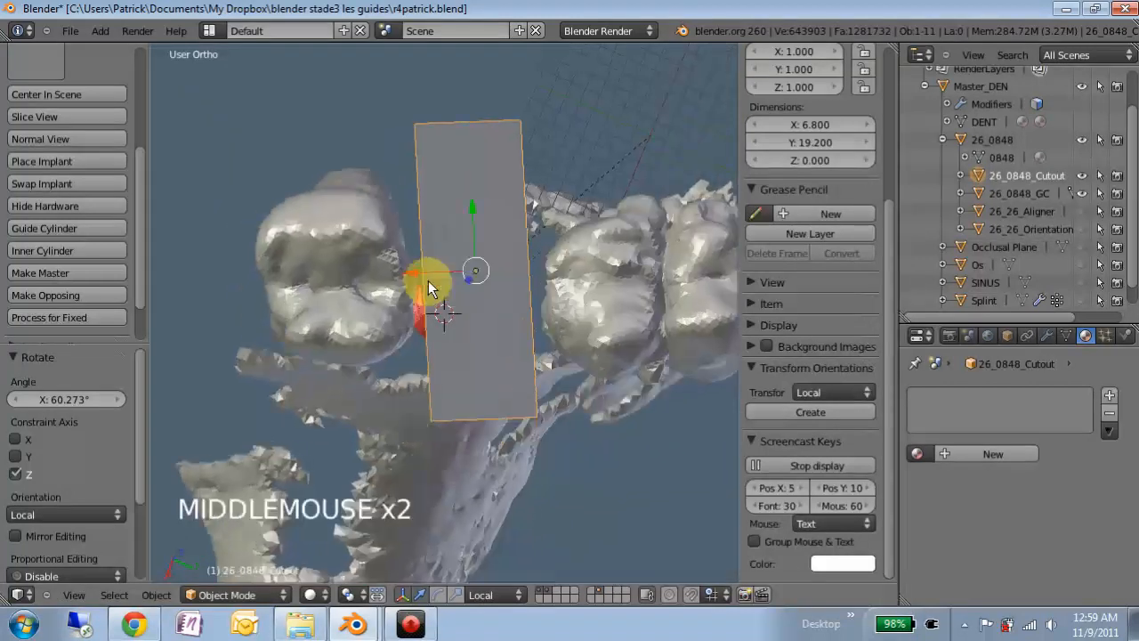
# - Slide the cutout plane along its local Y axis, checking against the temporarily shown splint
pyautogui.click(1084, 298)
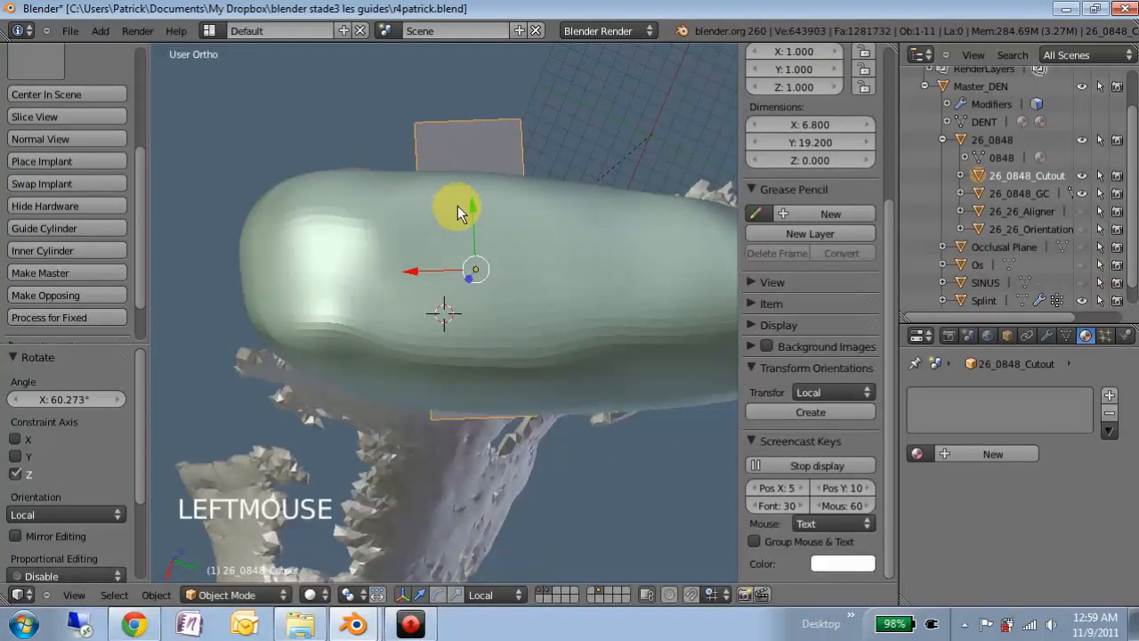
pyautogui.moveTo(472, 204); pyautogui.dragTo(482, 219)
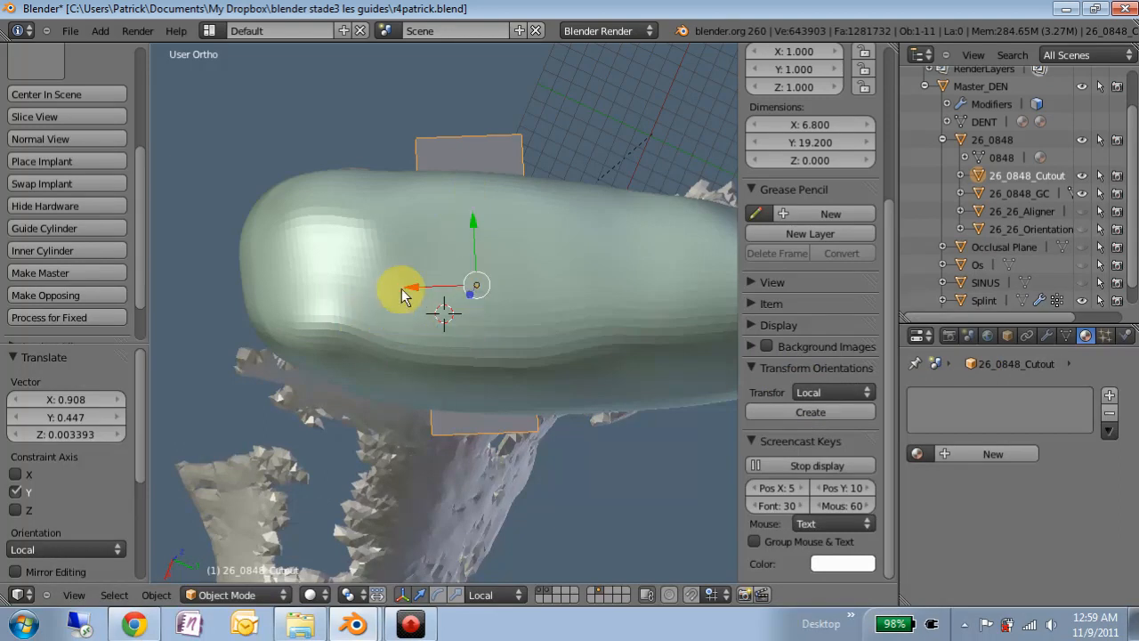
pyautogui.click(1082, 301)
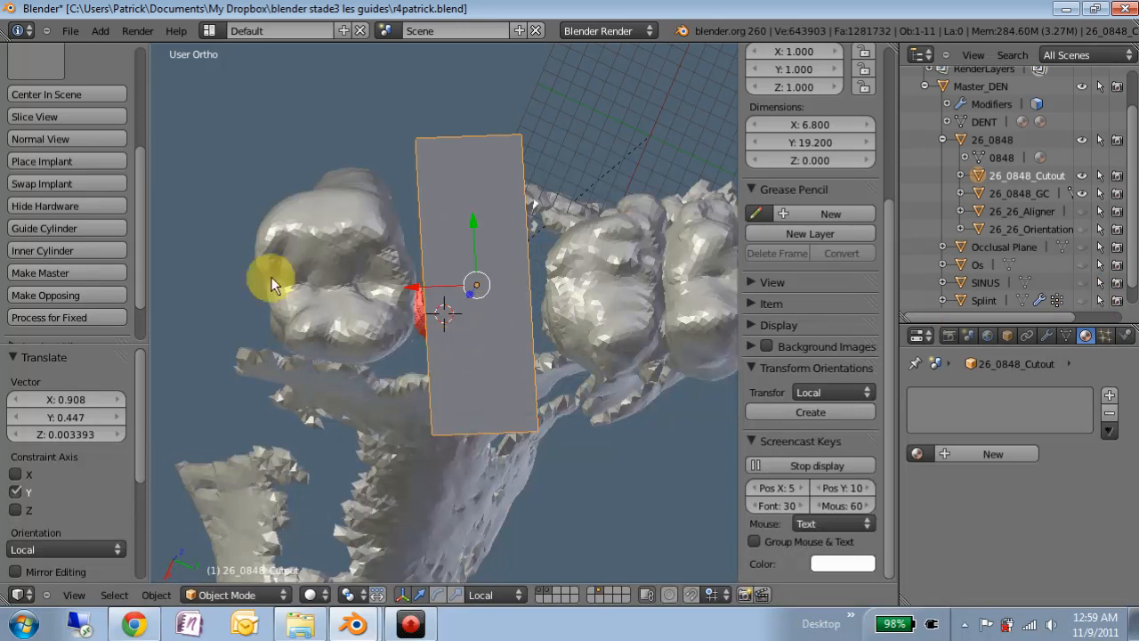
# - Create inner cylinder 26_0848_IC with a diameter of 4.8
pyautogui.click(54, 249)
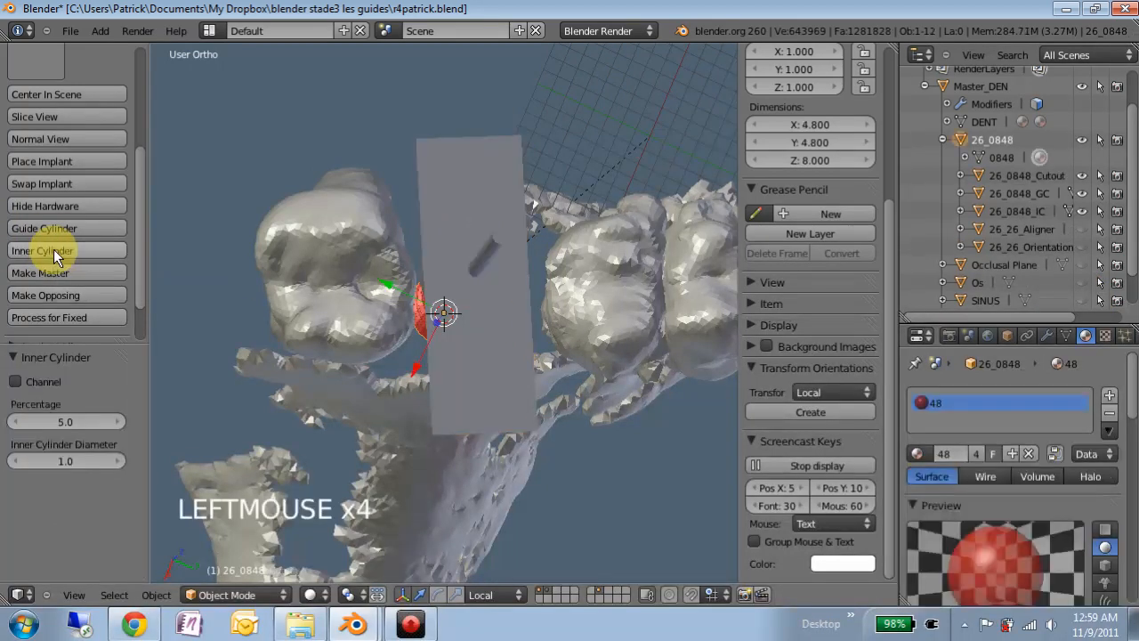
pyautogui.moveTo(447, 341); pyautogui.dragTo(457, 191, button='middle')
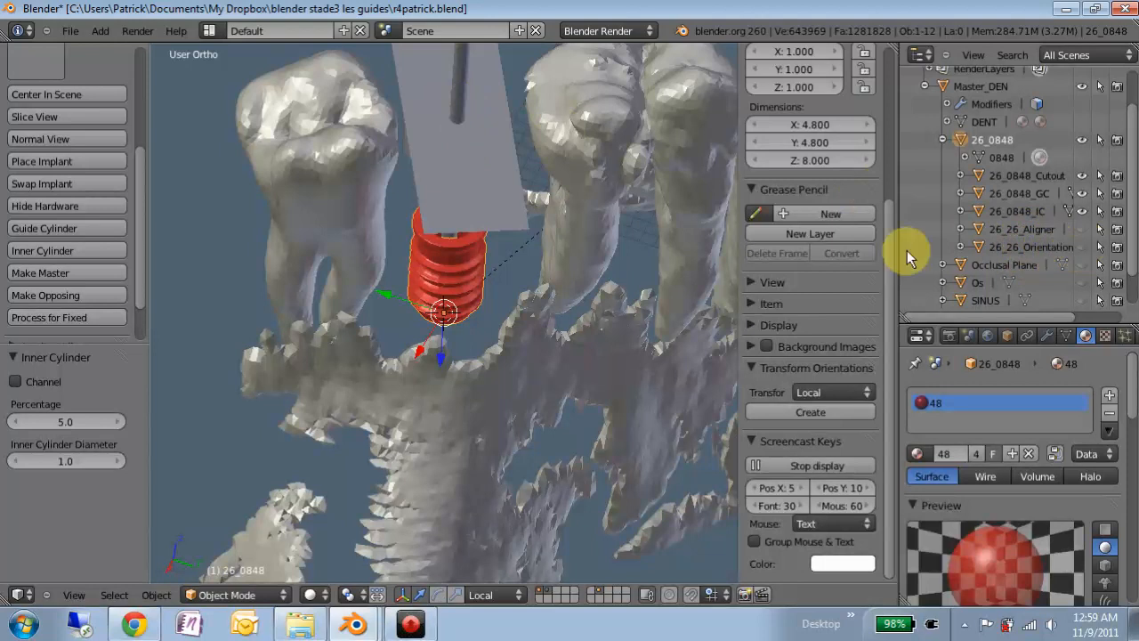
pyautogui.scroll(-3, 453, 218)
pyautogui.moveTo(470, 227); pyautogui.dragTo(338, 294, button='middle')
pyautogui.click(58, 462)
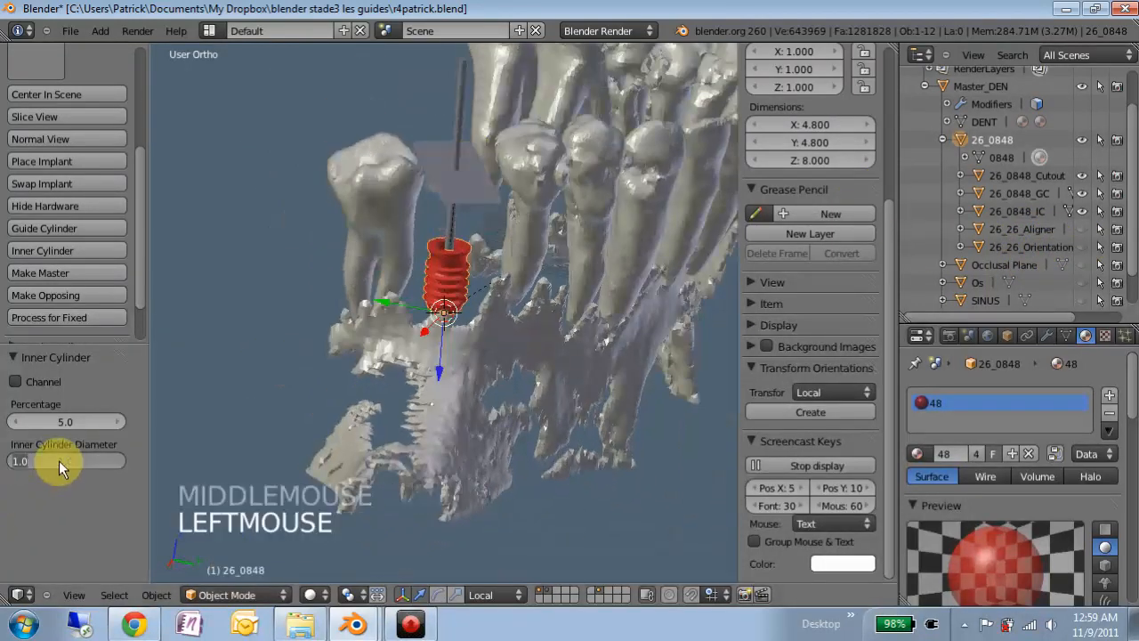
pyautogui.write('4.8')
pyautogui.press('Return')
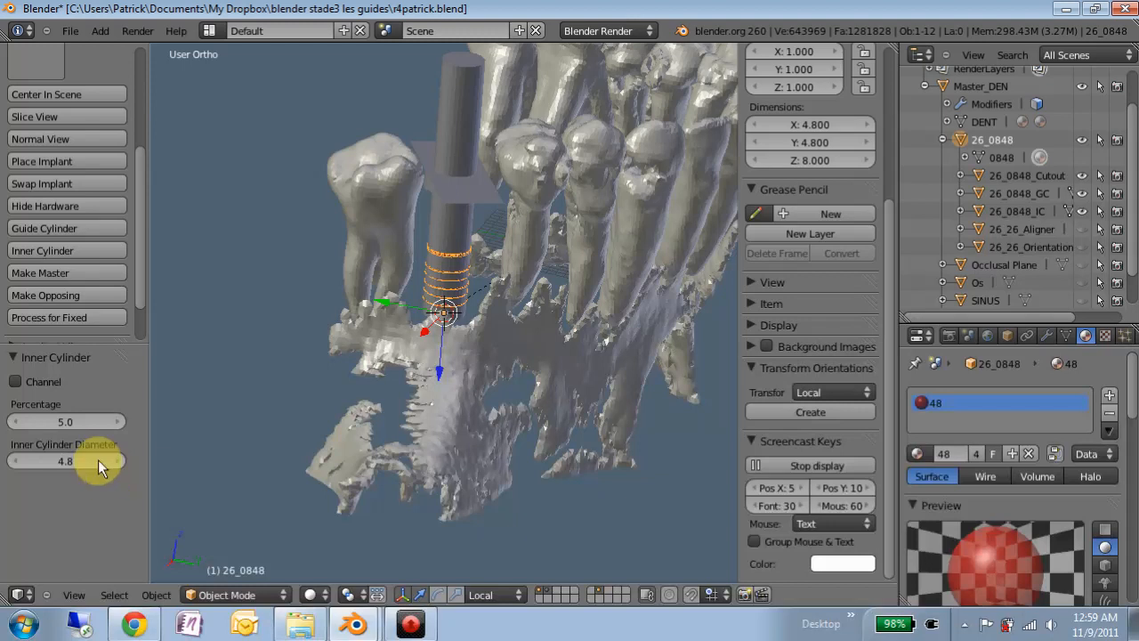
# - Enable the inner cylinder's channel and begin editing its percentage
pyautogui.click(14, 382)
pyautogui.doubleClick(56, 420)
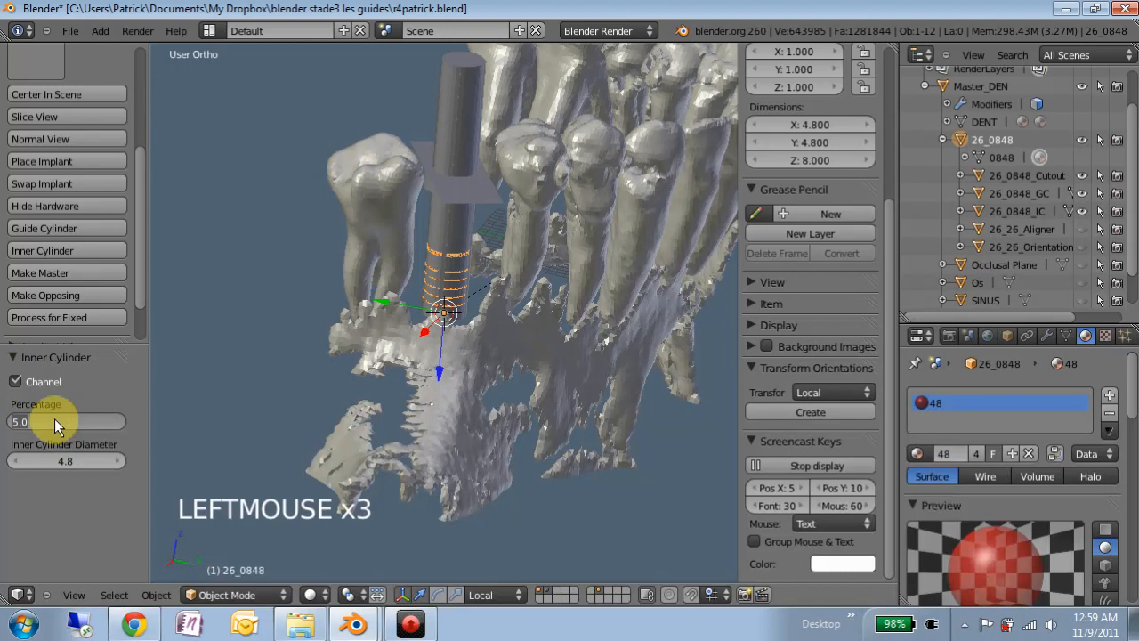
pyautogui.write('10')
pyautogui.moveTo(473, 116); pyautogui.dragTo(446, 258, button='middle')
pyautogui.scroll(2, 377, 234)
pyautogui.scroll(2, 360, 182)
pyautogui.click(370, 184)
pyautogui.scroll(3, 452, 307)
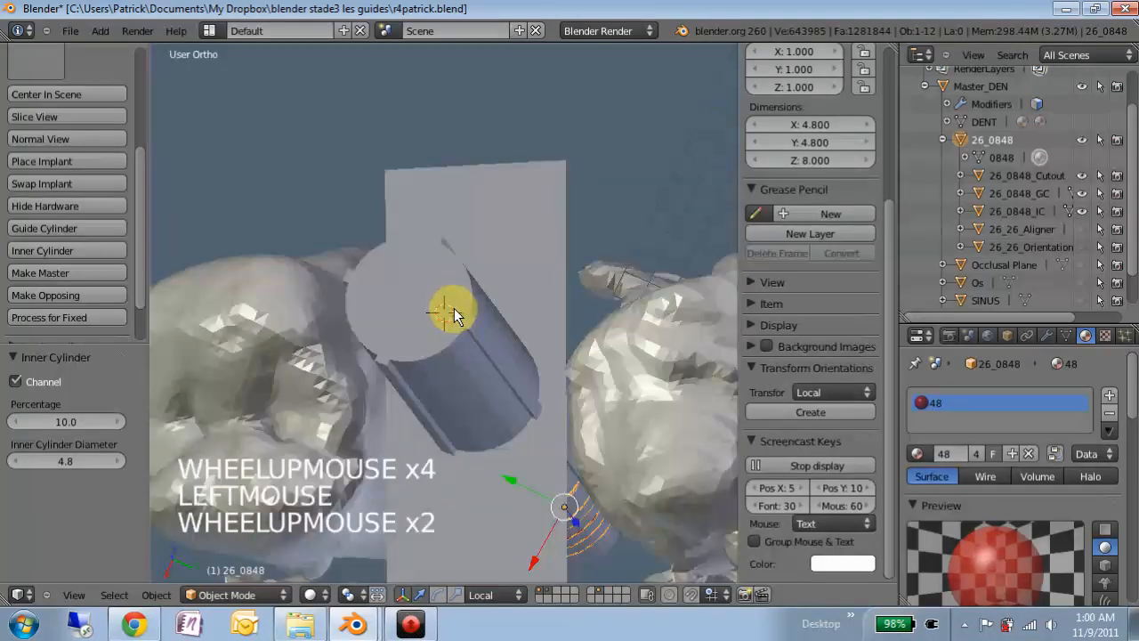
# - Set the channel percentage to 10, after trying 8 and 20
pyautogui.click(58, 420)
pyautogui.write('8')
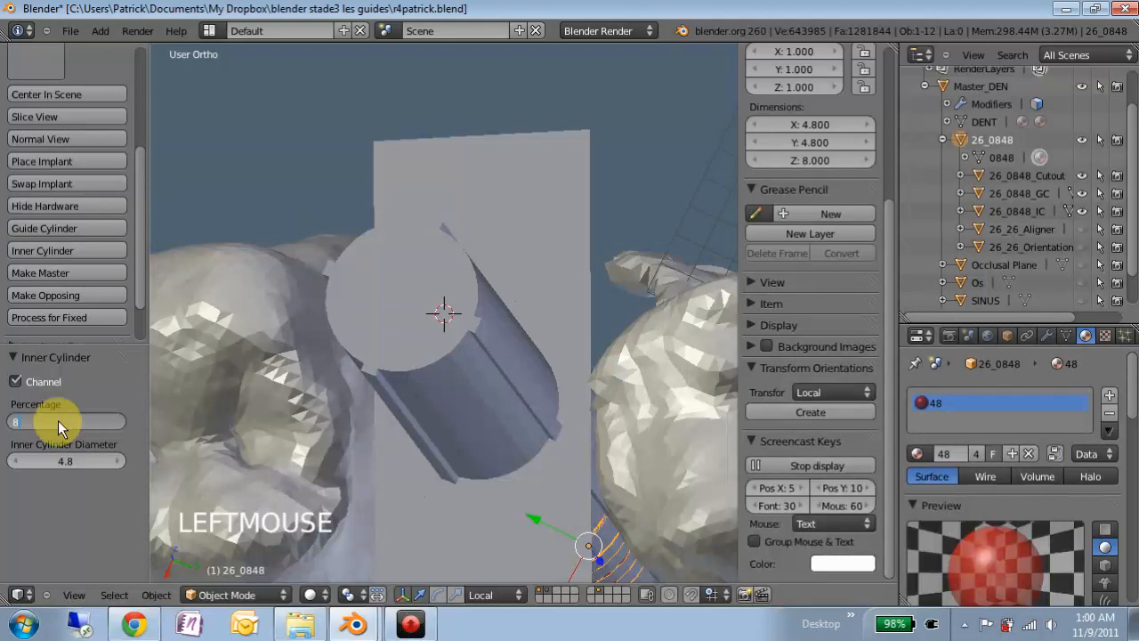
pyautogui.press('Return')
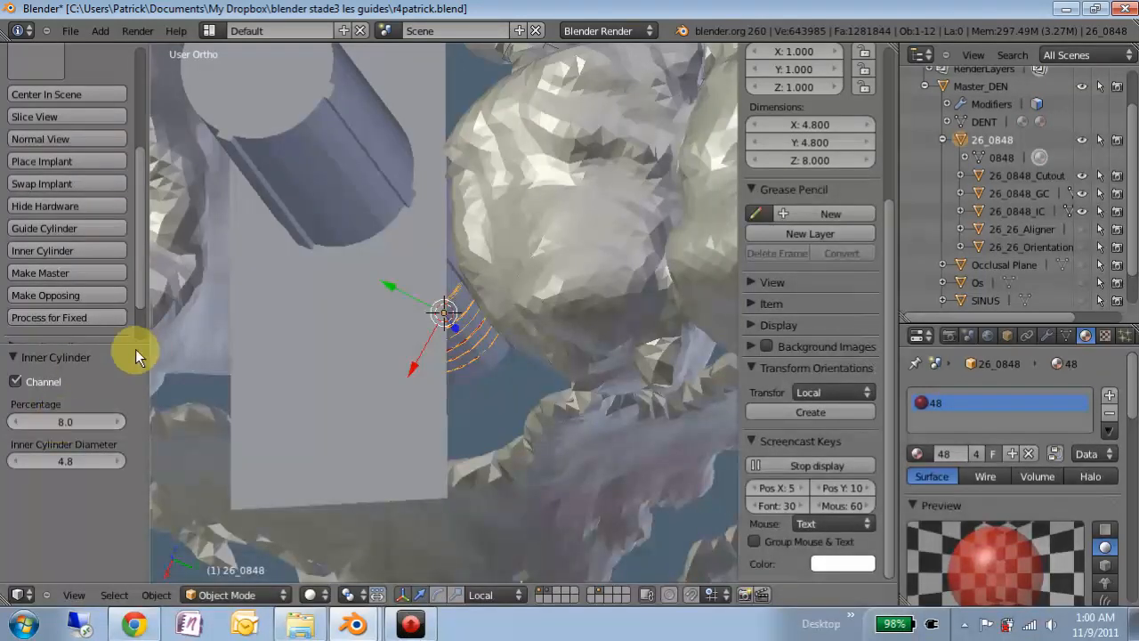
pyautogui.doubleClick(48, 420)
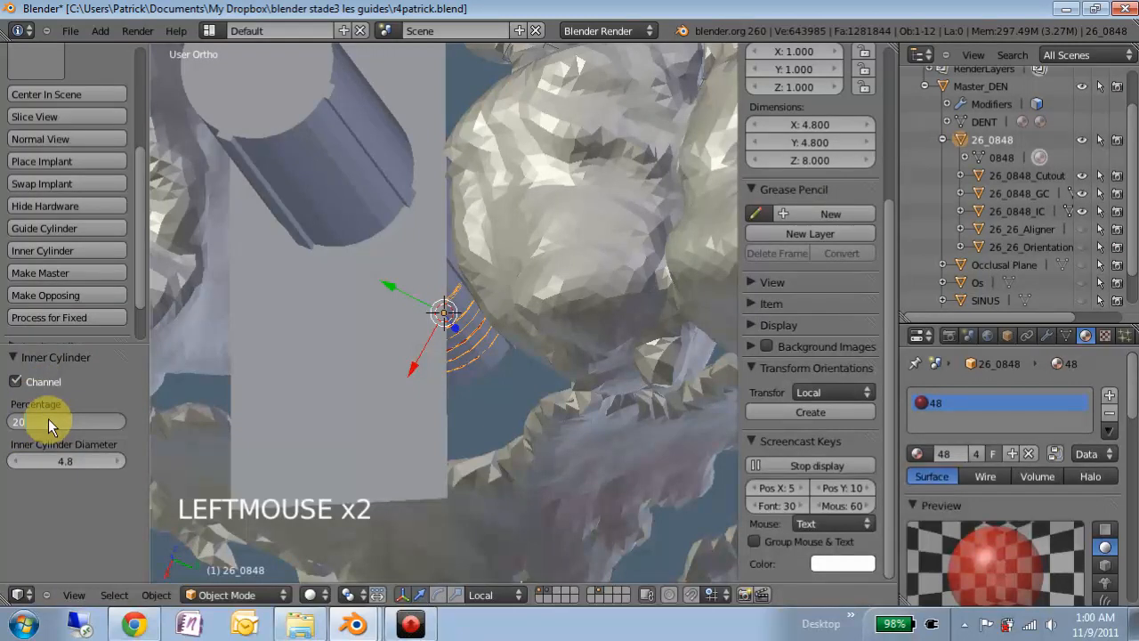
pyautogui.press('Return')
pyautogui.moveTo(224, 181); pyautogui.dragTo(283, 232, button='middle')
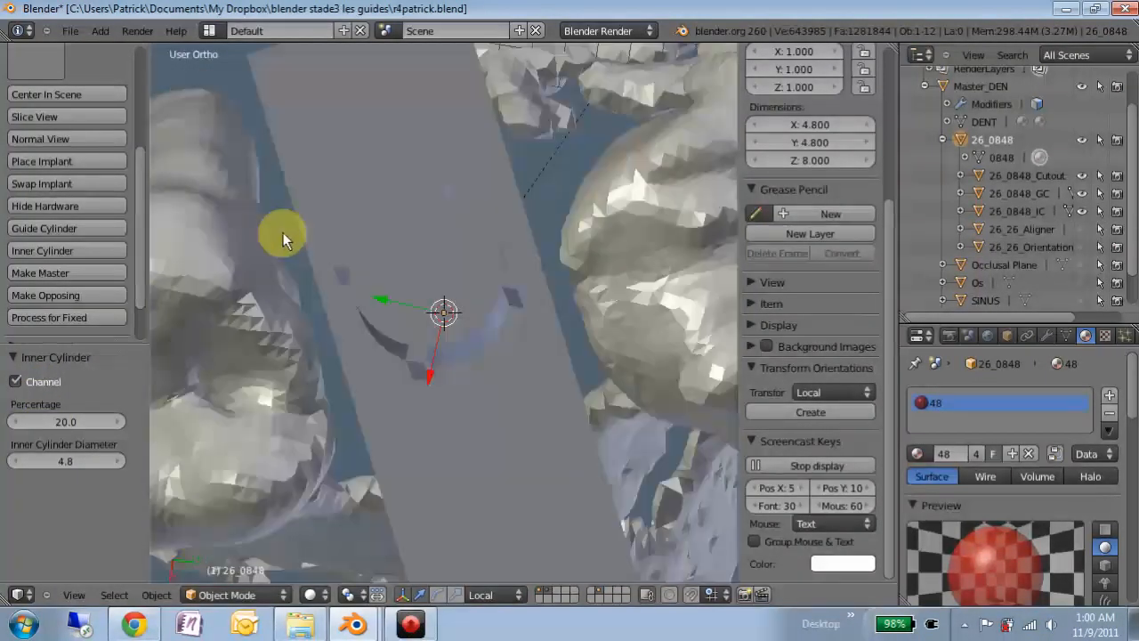
pyautogui.click(67, 419)
pyautogui.write('10')
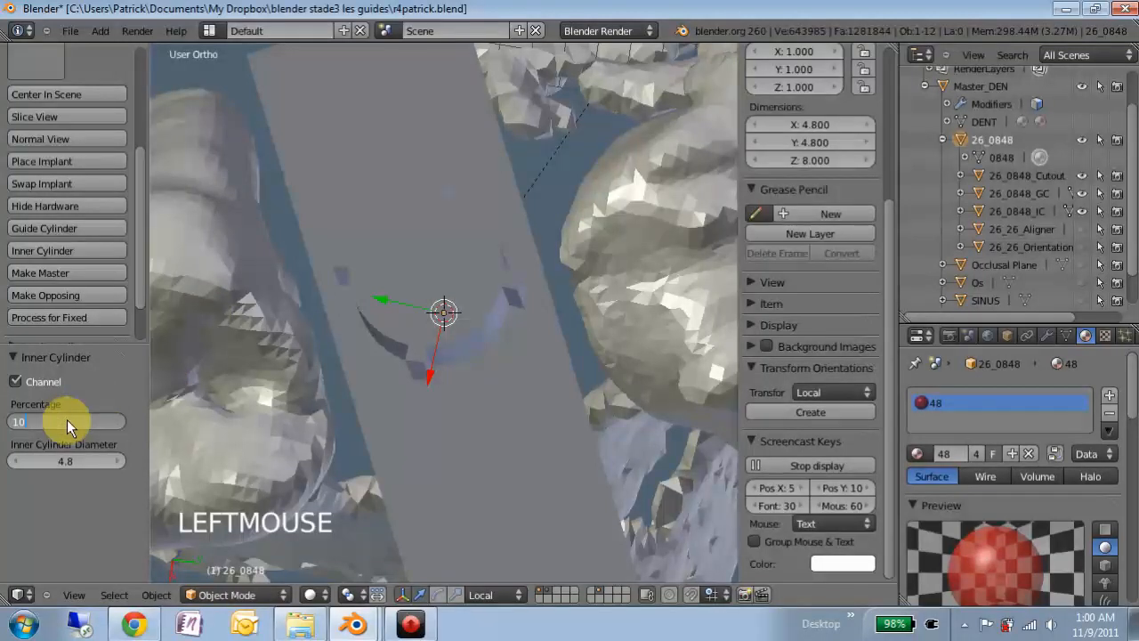
pyautogui.press('Return')
# - Zoom back out to the jaw and show the green splint again
pyautogui.scroll(-2, 444, 384)
pyautogui.moveTo(444, 385); pyautogui.dragTo(447, 281, button='middle')
pyautogui.scroll(-2, 448, 281)
pyautogui.moveTo(386, 305); pyautogui.dragTo(409, 258, button='middle')
pyautogui.scroll(-1, 376, 234)
pyautogui.scroll(-1, 409, 258)
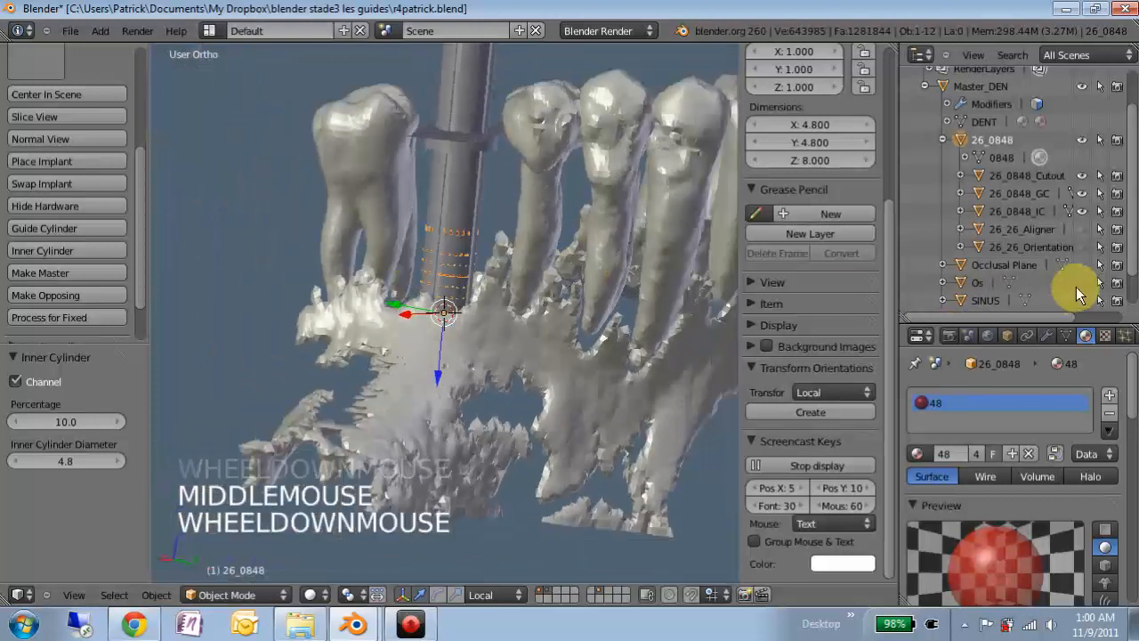
pyautogui.scroll(-2, 1077, 294)
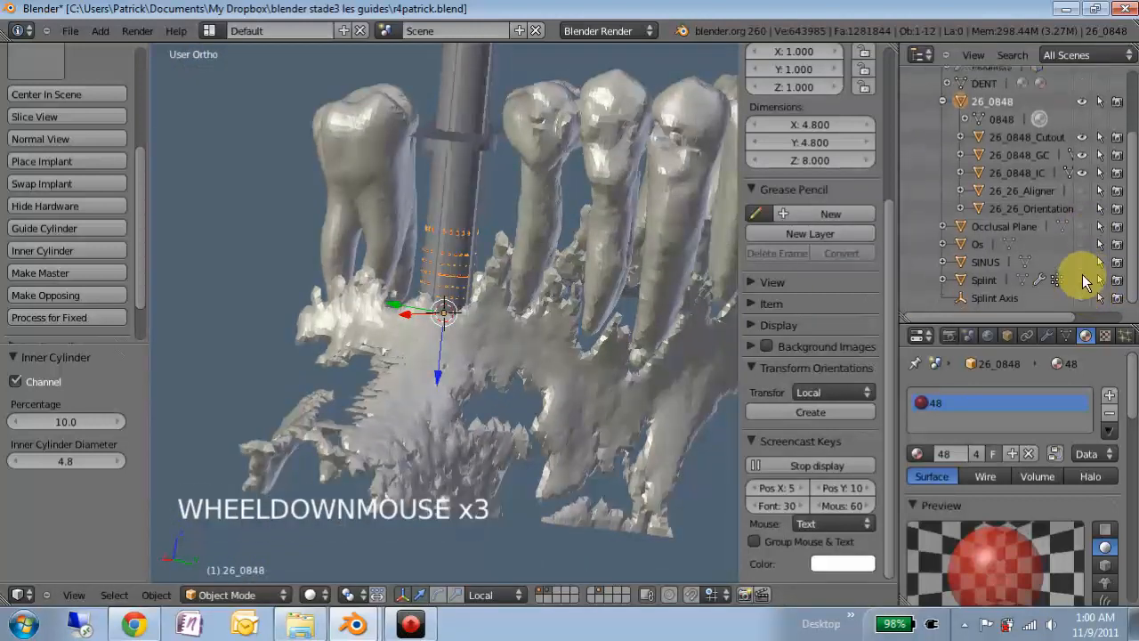
pyautogui.click(1082, 278)
pyautogui.moveTo(400, 285); pyautogui.dragTo(87, 190, button='middle')
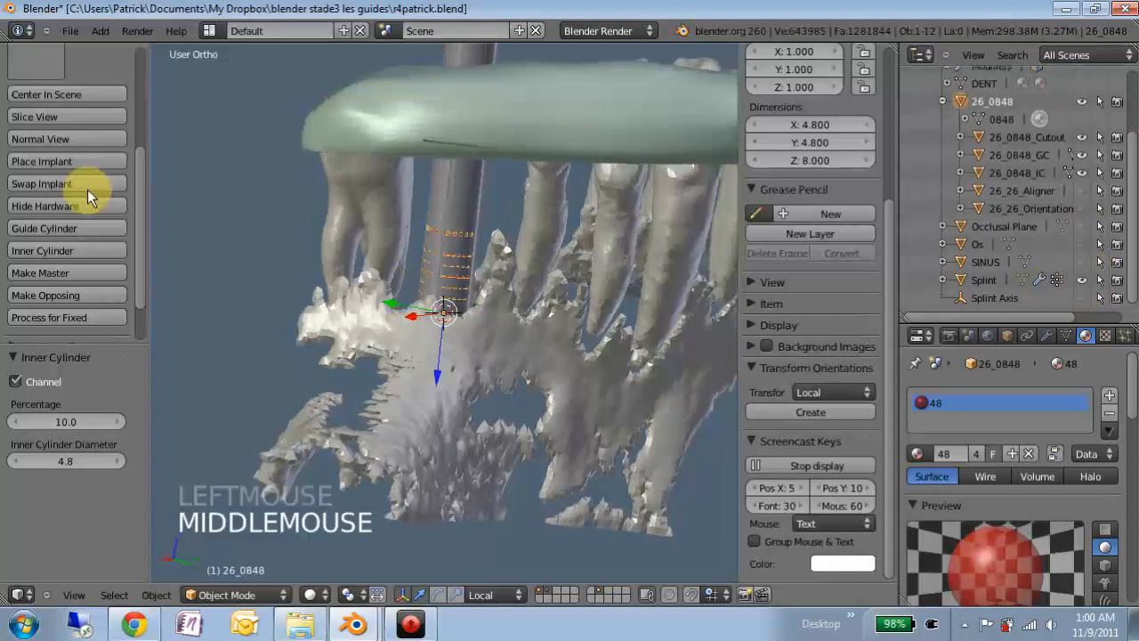
pyautogui.scroll(5, 35, 97)
# - Collapse Implant Tools and expand Splint Design in the tool shelf
pyautogui.click(138, 178)
pyautogui.moveTo(138, 177); pyautogui.dragTo(68, 113)
pyautogui.click(26, 108)
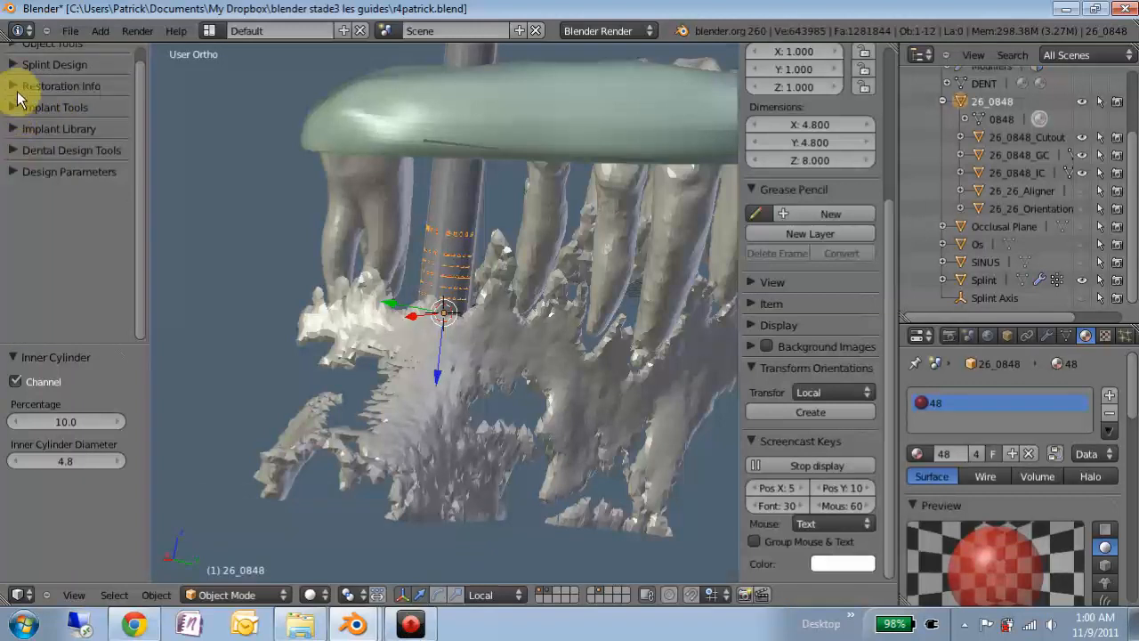
pyautogui.click(18, 64)
pyautogui.scroll(-3, 80, 257)
pyautogui.scroll(-2, 85, 260)
pyautogui.scroll(1, 85, 264)
pyautogui.scroll(-1, 409, 221)
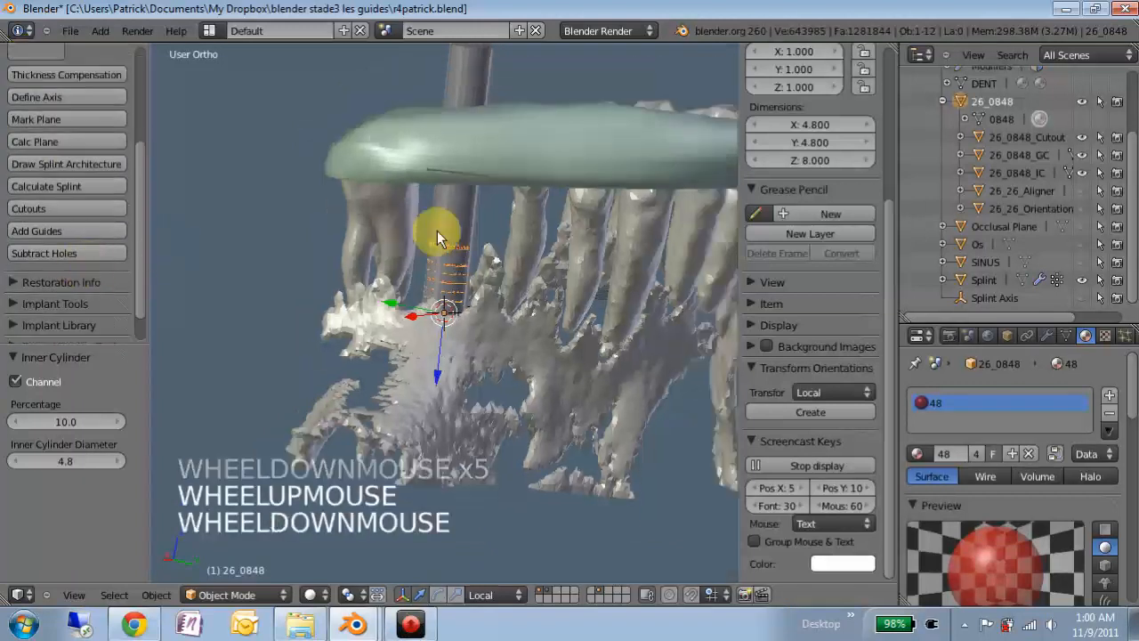
pyautogui.middleClick(533, 220)
pyautogui.moveTo(533, 220); pyautogui.dragTo(532, 215, button='middle')
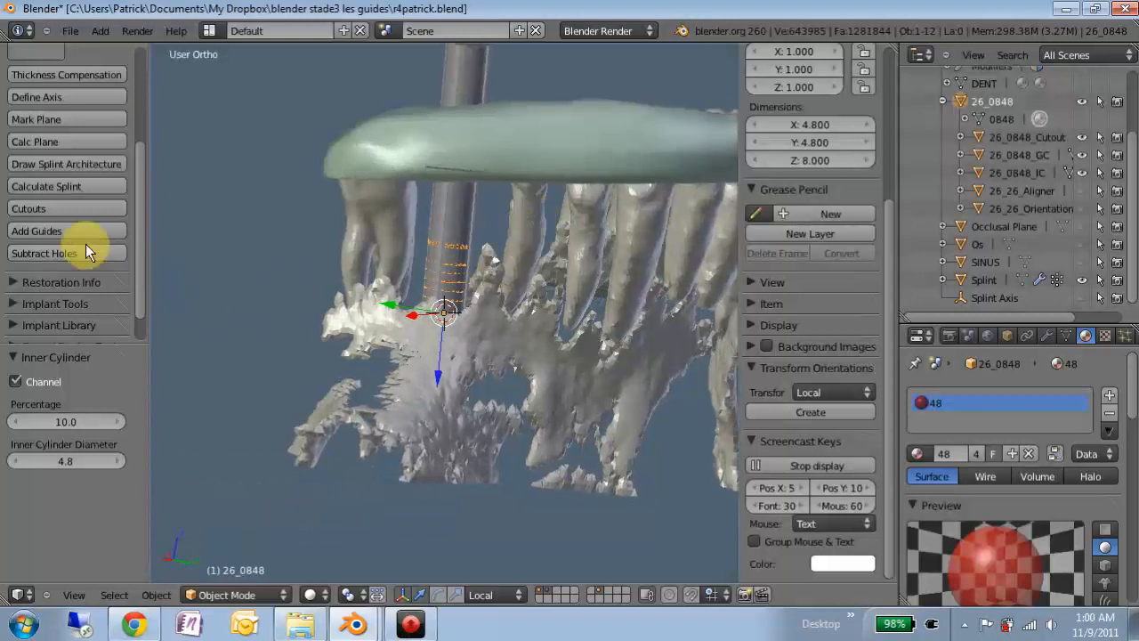
# - Run Cutouts to cut a slot through the splint around the guide cylinder
pyautogui.click(55, 209)
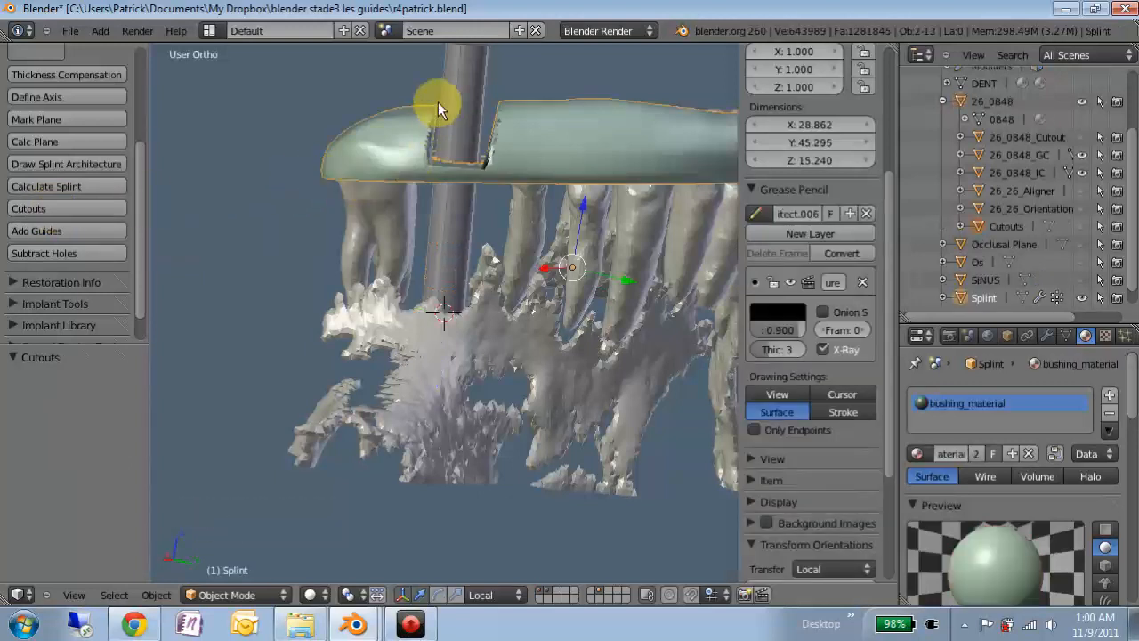
pyautogui.moveTo(470, 132); pyautogui.dragTo(450, 337, button='middle')
pyautogui.scroll(4, 446, 316)
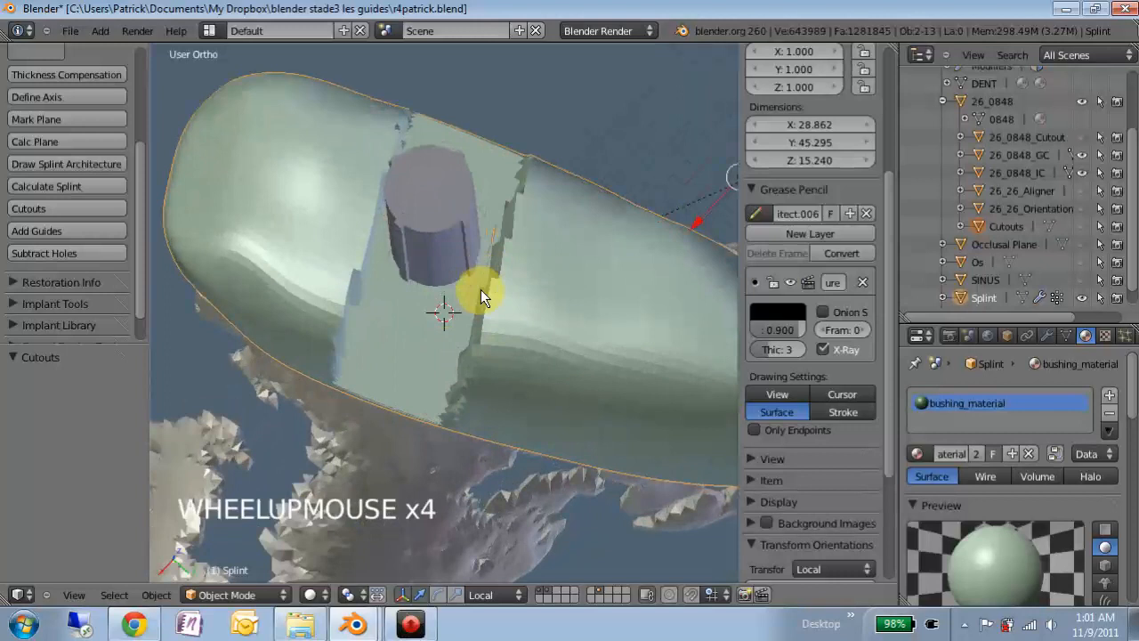
# - Apply the splint's Shrinkwrap, Smooth and Shrinkwrap.001 modifiers in order
pyautogui.click(1045, 337)
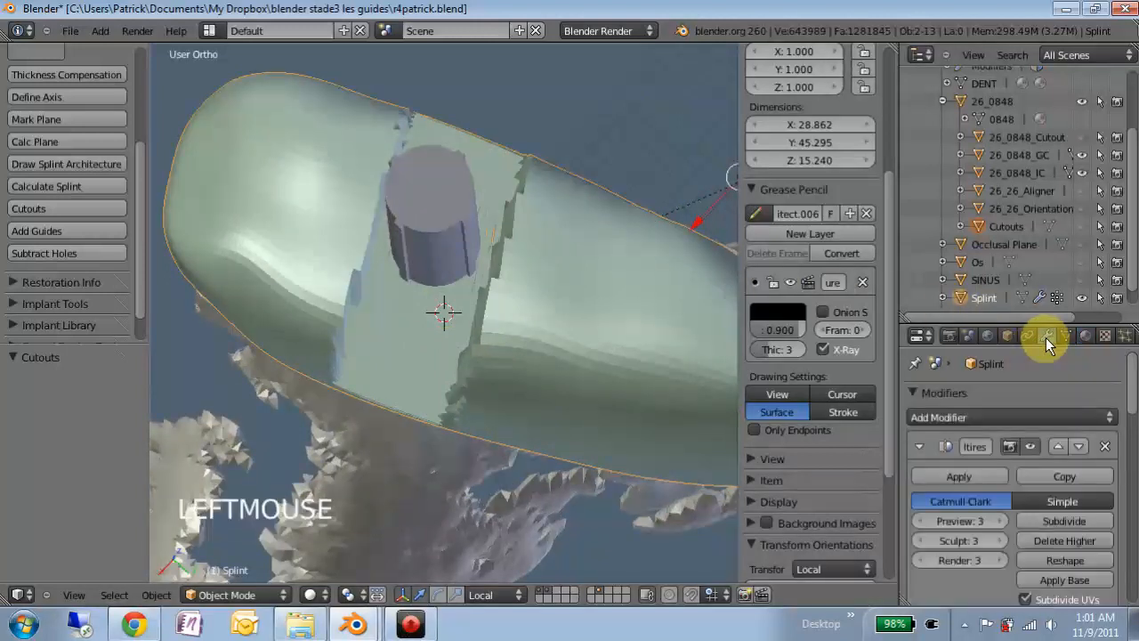
pyautogui.scroll(-6, 1049, 516)
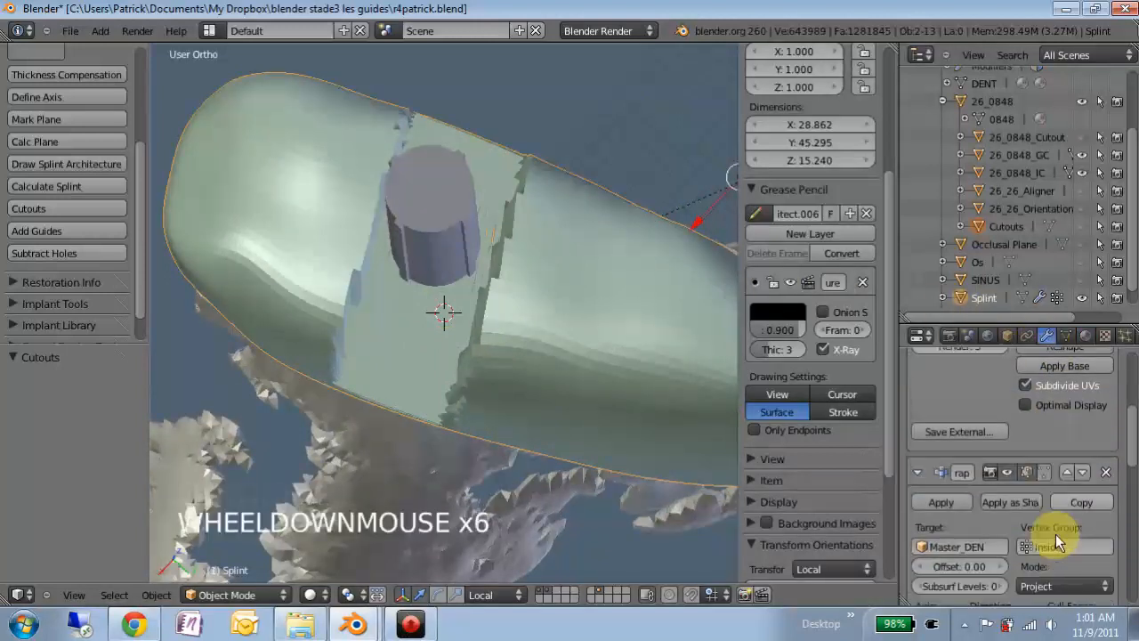
pyautogui.scroll(-9, 1056, 534)
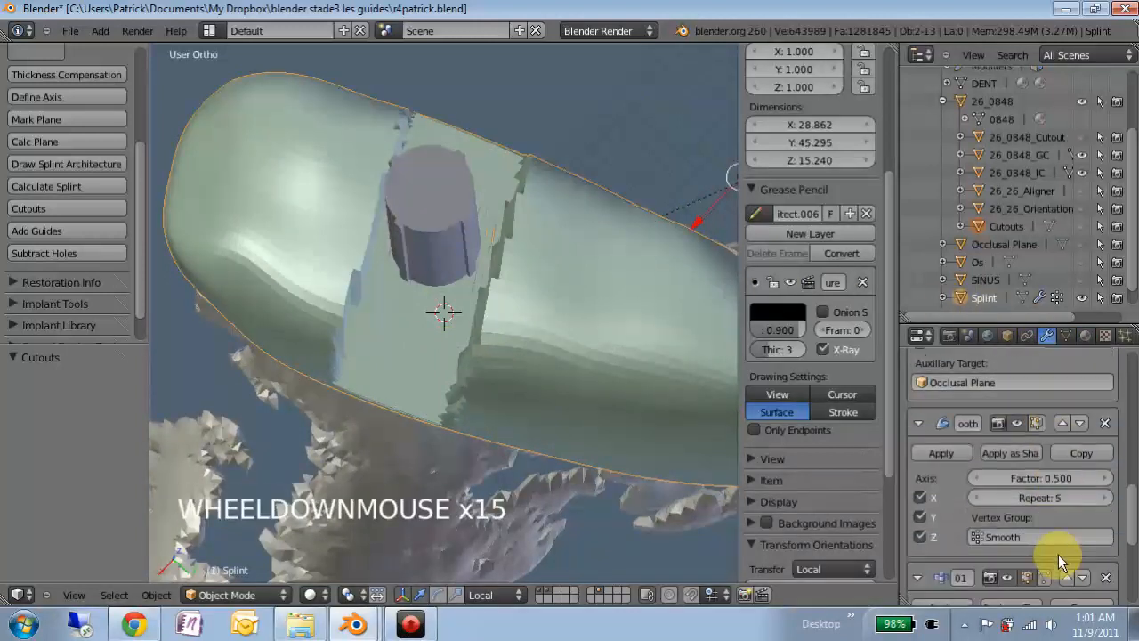
pyautogui.scroll(-9, 1058, 557)
pyautogui.scroll(-1, 1058, 563)
pyautogui.scroll(1, 1009, 506)
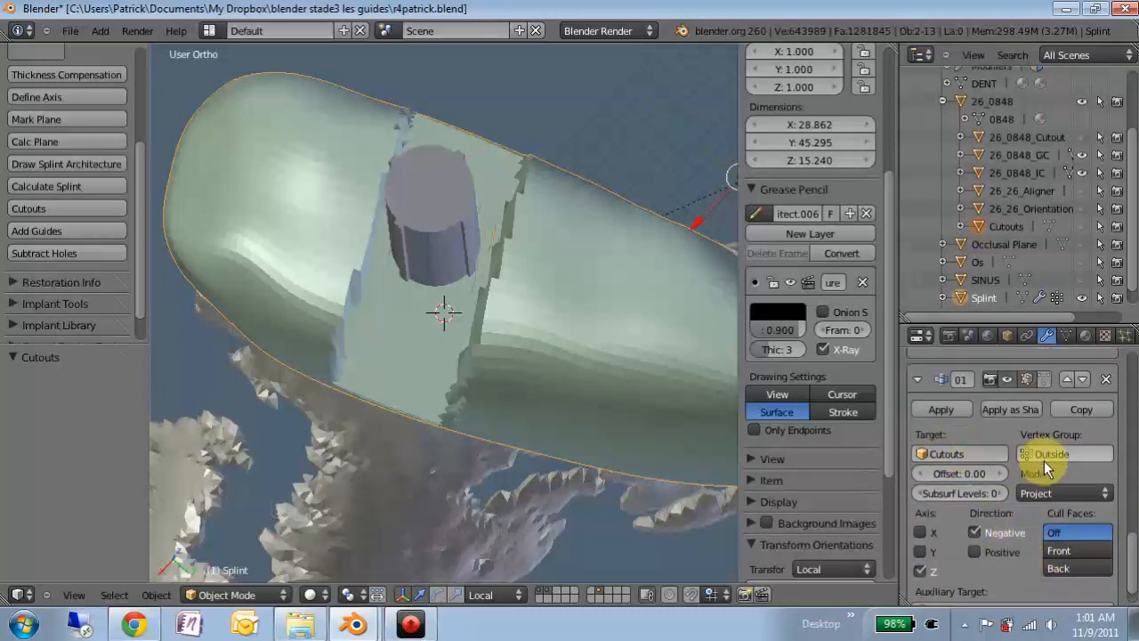
pyautogui.scroll(2, 1037, 463)
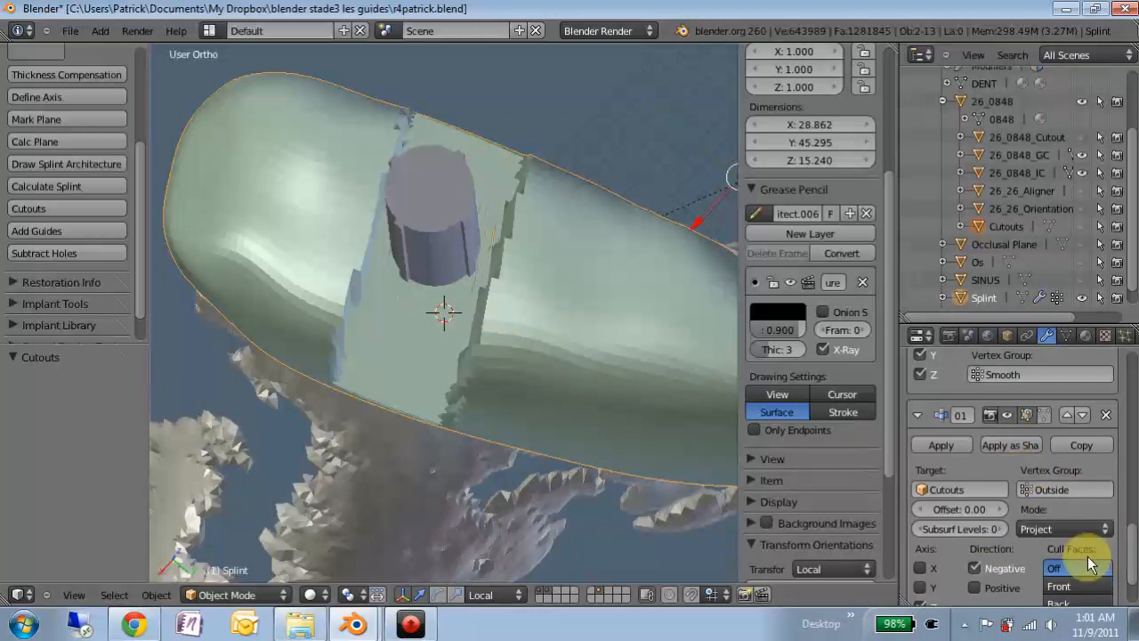
pyautogui.scroll(3, 959, 489)
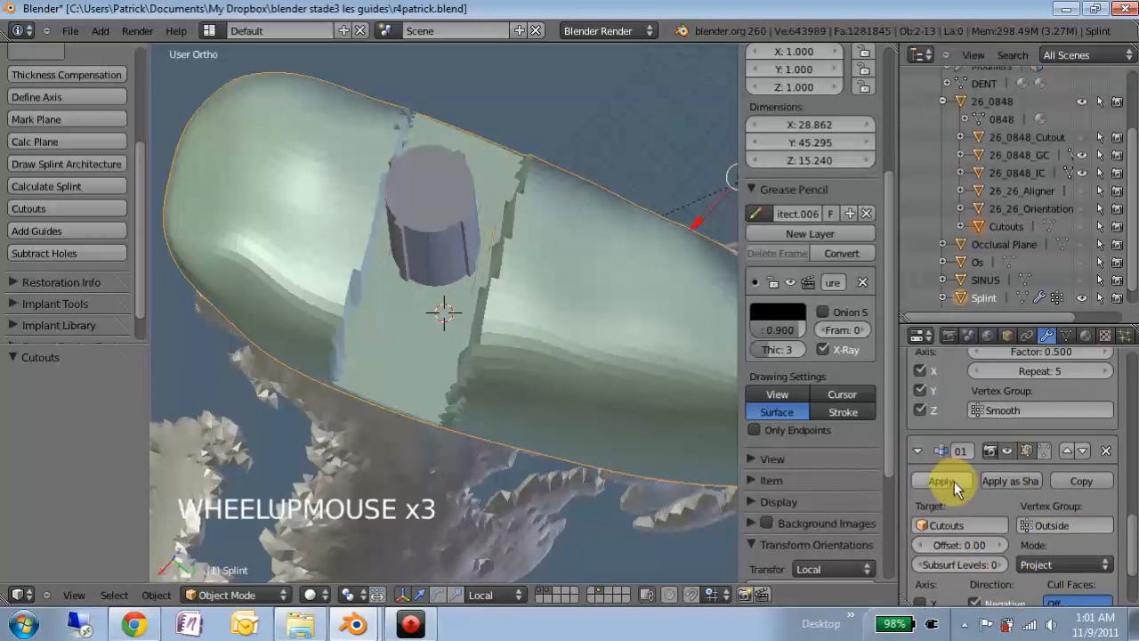
pyautogui.scroll(6, 1021, 444)
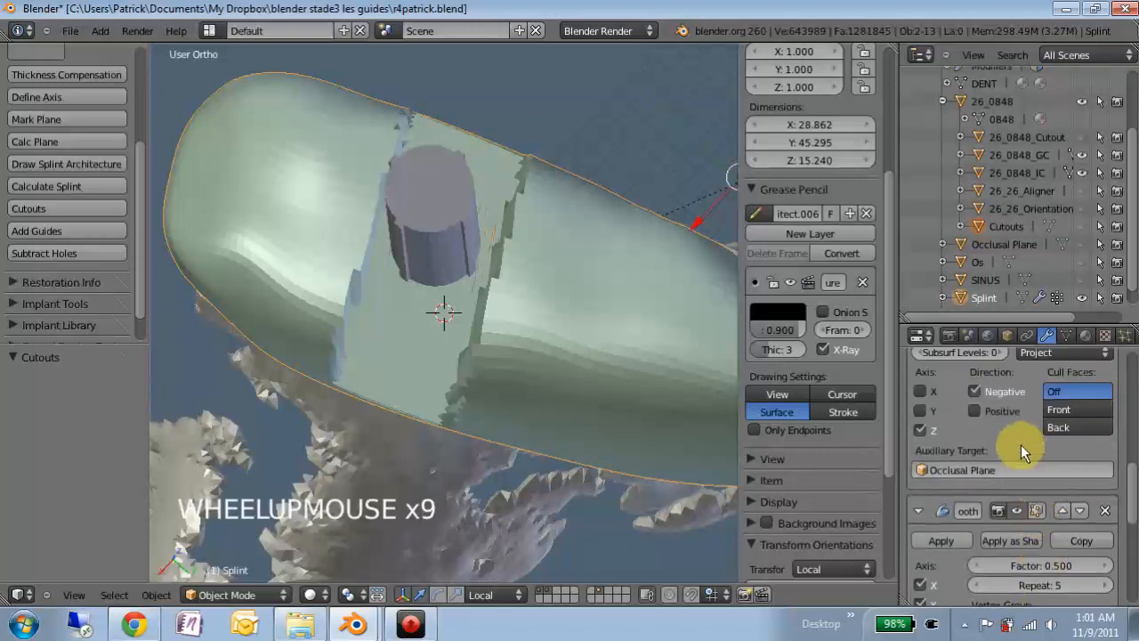
pyautogui.scroll(4, 1020, 444)
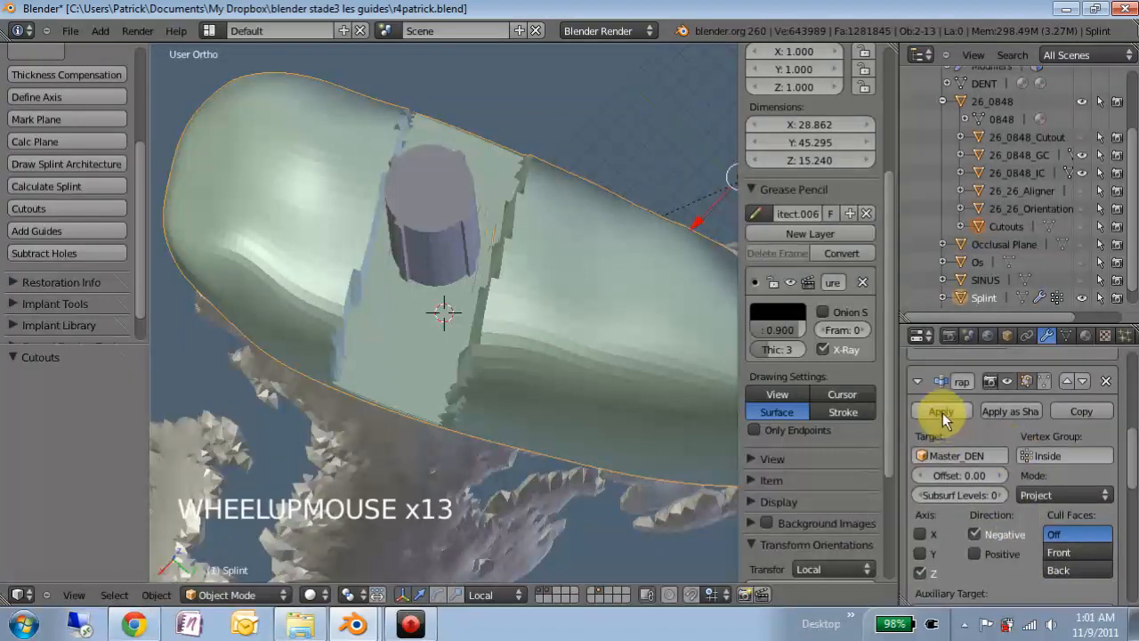
pyautogui.click(942, 412)
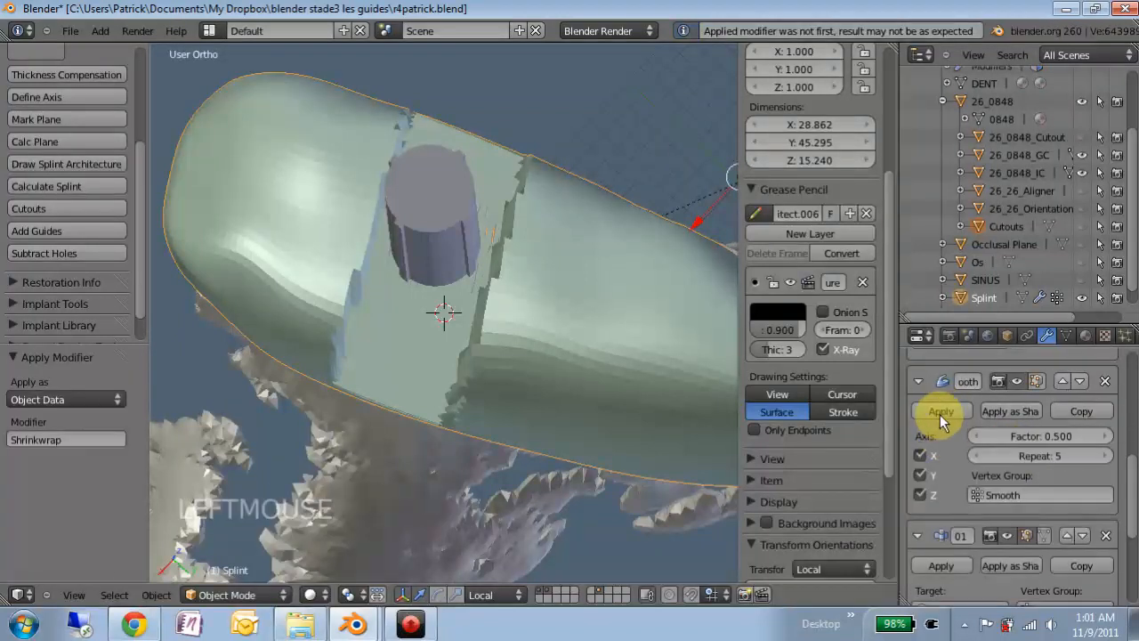
pyautogui.click(940, 411)
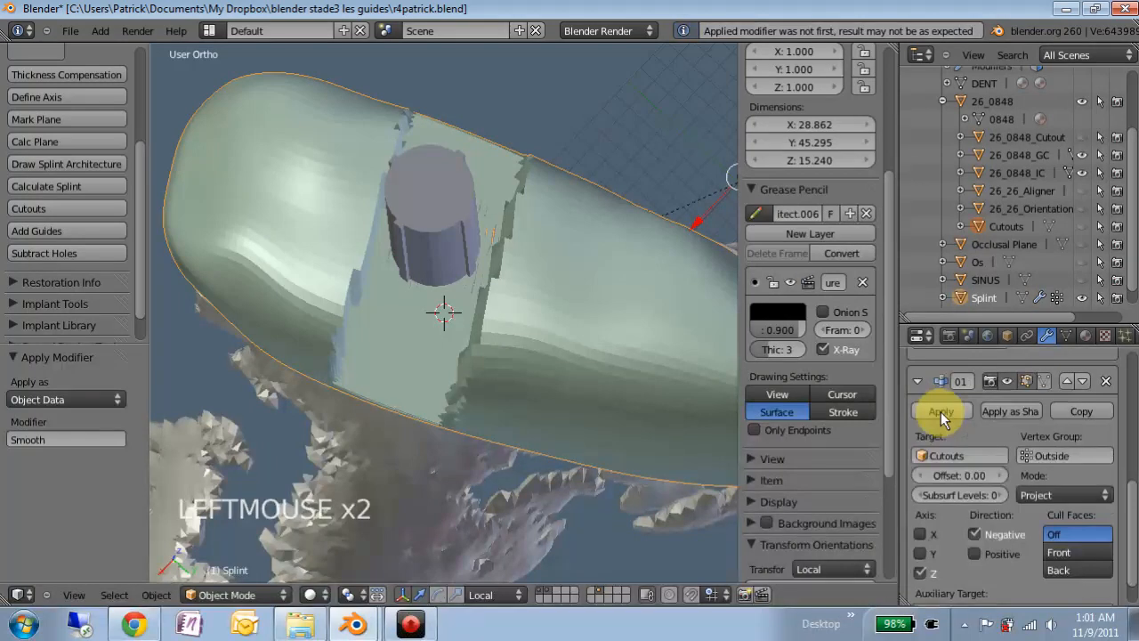
pyautogui.click(941, 411)
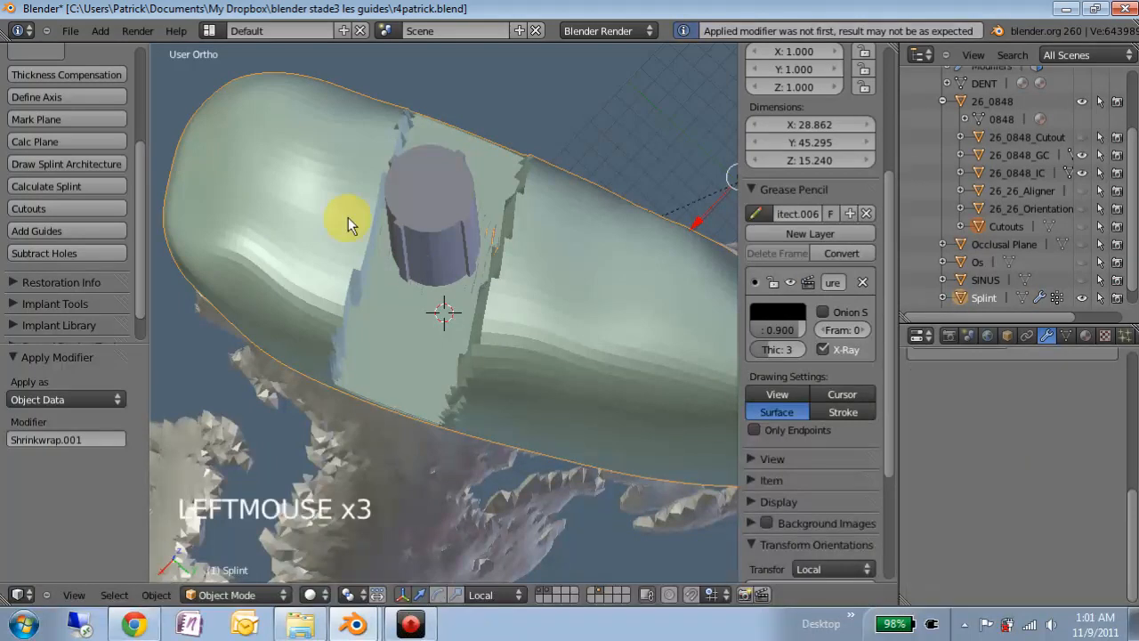
pyautogui.click(233, 595)
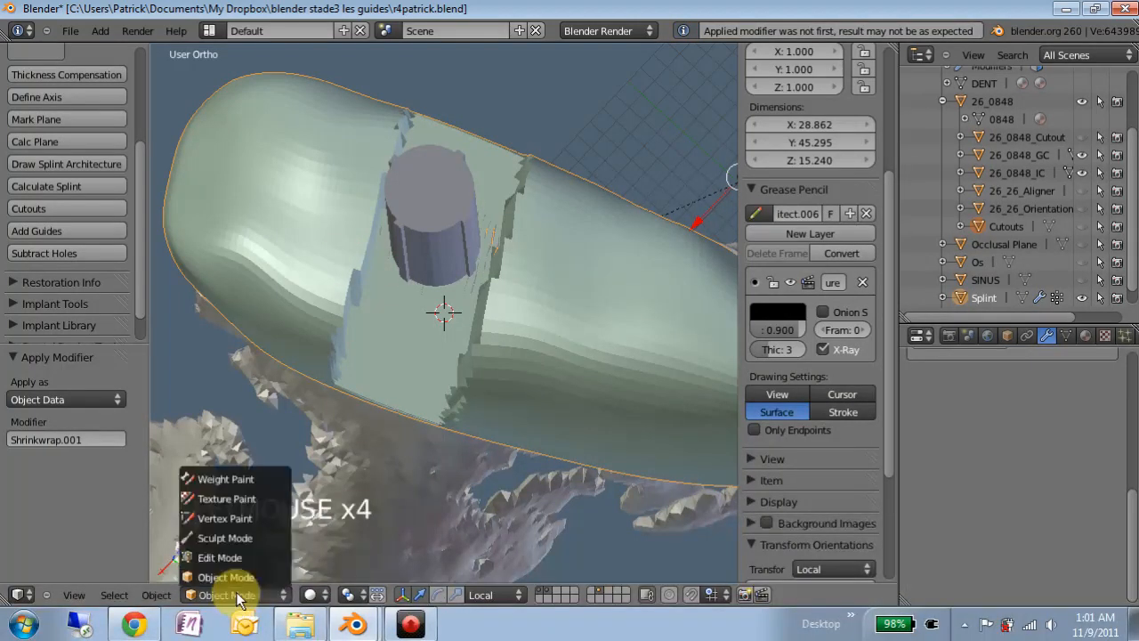
# - Switch the splint to Sculpt Mode and pick the Smooth brush
pyautogui.click(221, 536)
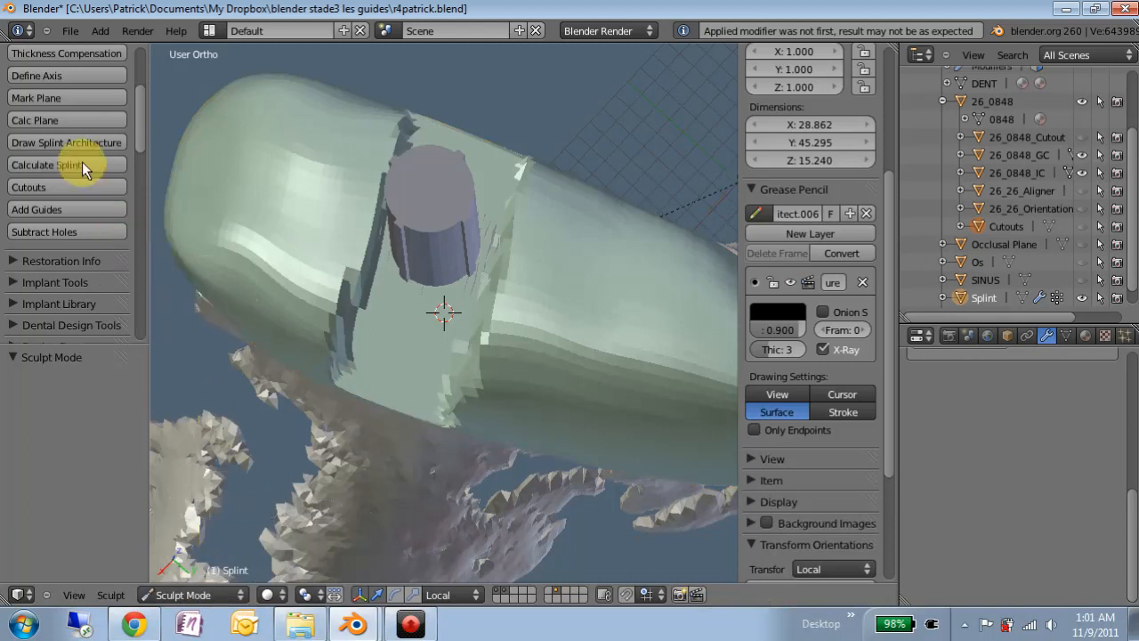
pyautogui.scroll(2, 78, 145)
pyautogui.scroll(-8, 87, 169)
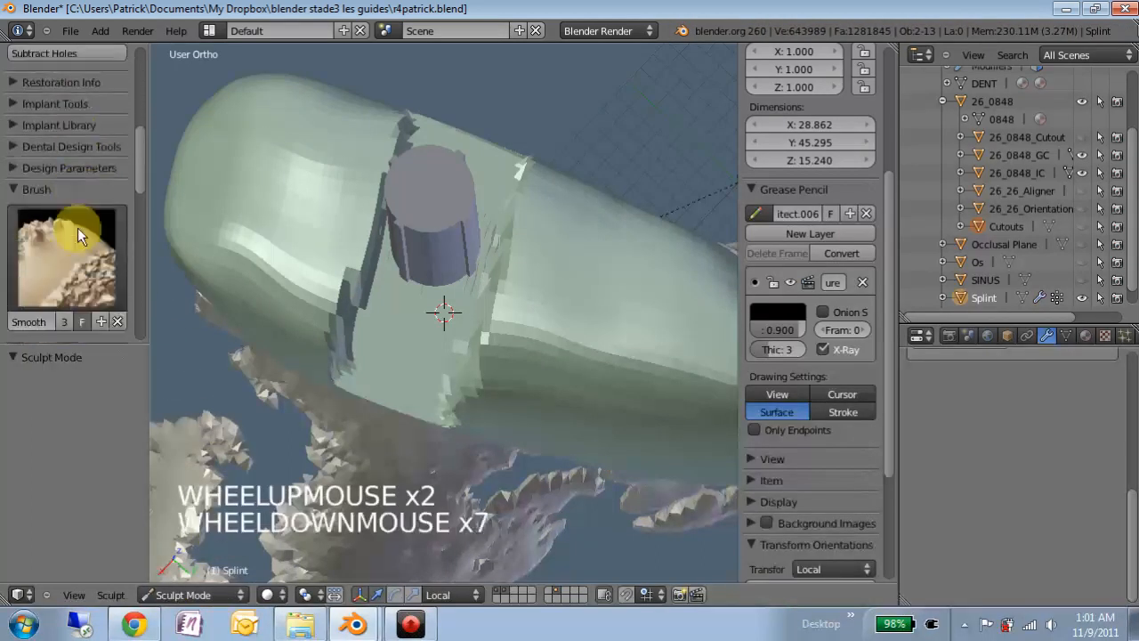
pyautogui.click(40, 233)
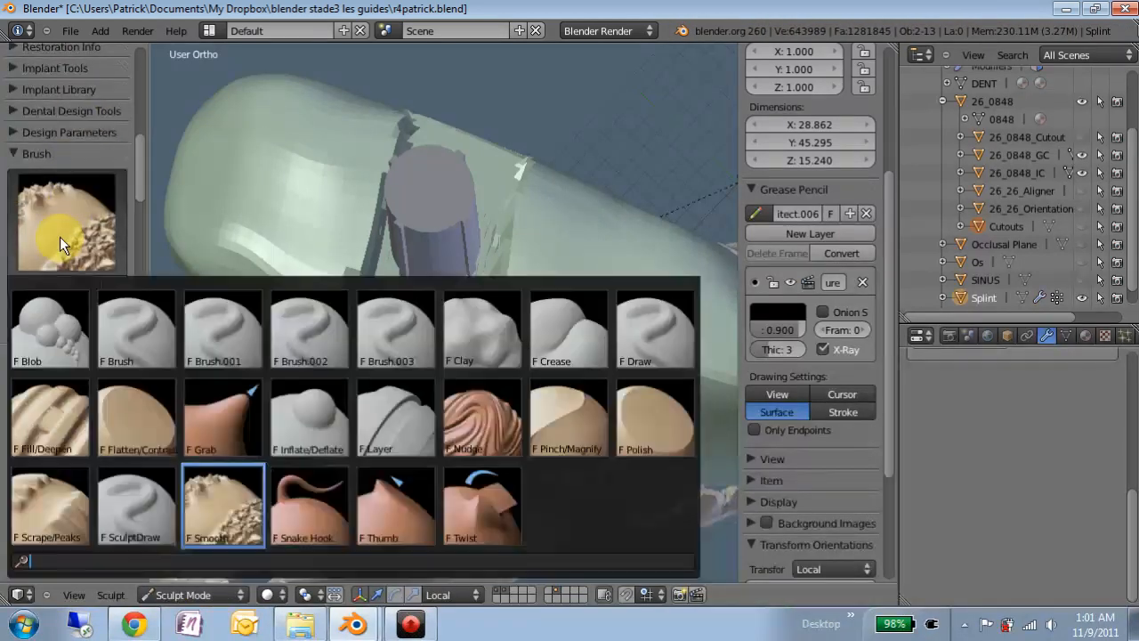
pyautogui.click(223, 508)
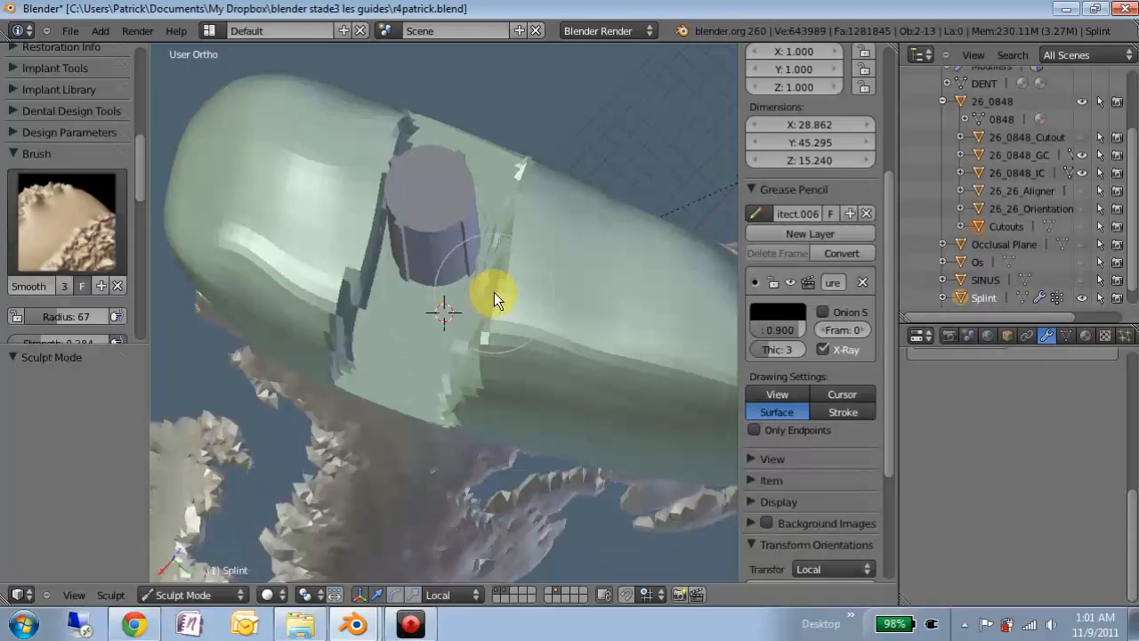
# - Set the Smooth brush strength to 0.133
pyautogui.hotkey('shift', 'f')
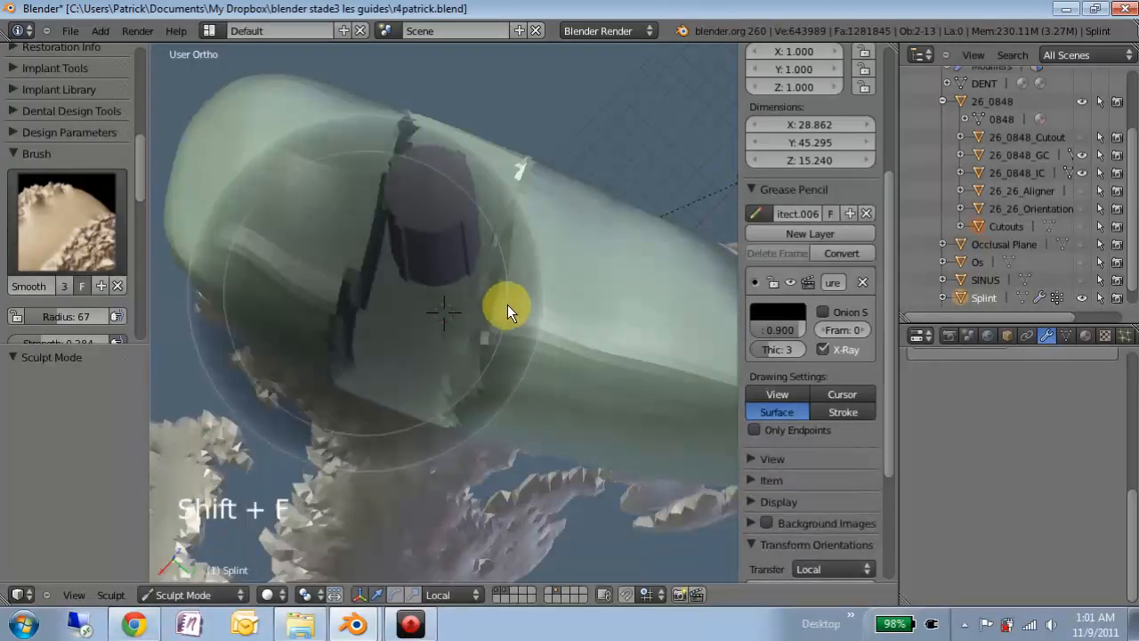
pyautogui.click(519, 311)
pyautogui.press('f')
pyautogui.press('f')
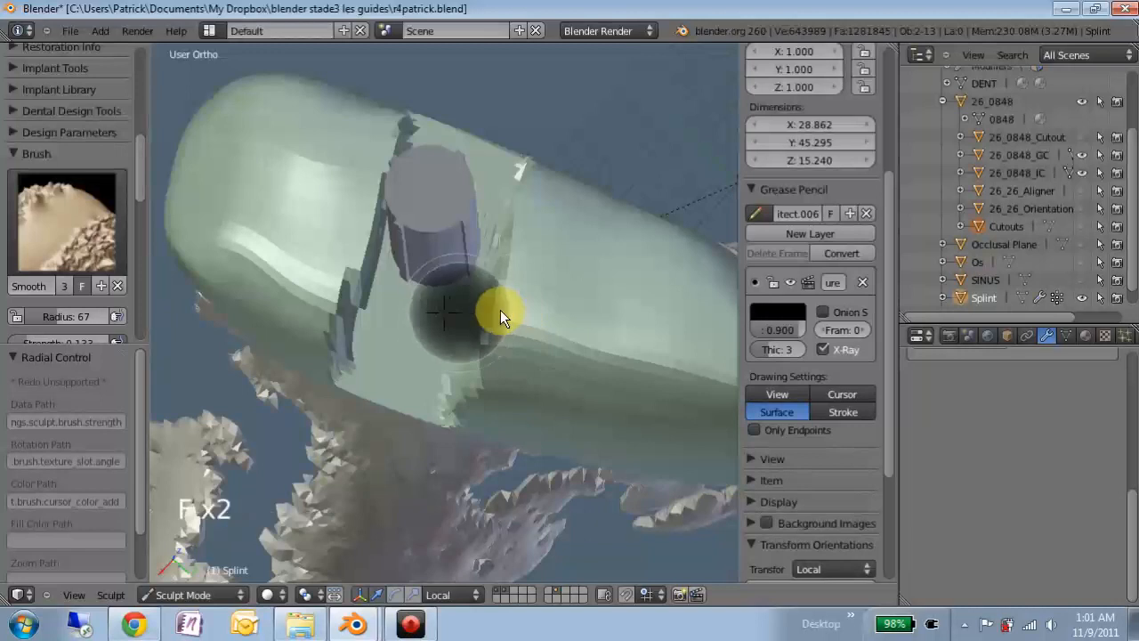
pyautogui.rightClick(514, 313)
# - Smooth the splint band and its jagged lower edge around the guide cylinder
pyautogui.click(501, 267)
pyautogui.click(494, 291)
pyautogui.moveTo(415, 219); pyautogui.dragTo(446, 266, button='middle')
pyautogui.click(579, 298)
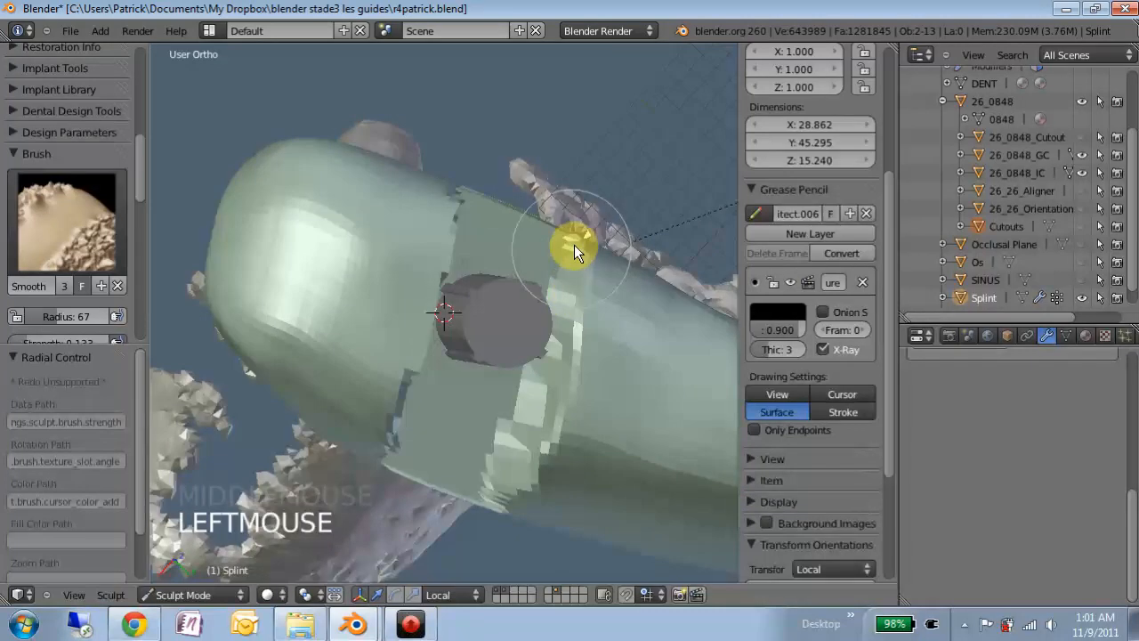
pyautogui.click(581, 301)
pyautogui.moveTo(539, 427); pyautogui.dragTo(502, 492)
pyautogui.moveTo(505, 390)
pyautogui.mouseDown(button='middle')
pyautogui.moveTo(492, 388)
pyautogui.moveTo(384, 177)
pyautogui.mouseUp(button='middle')
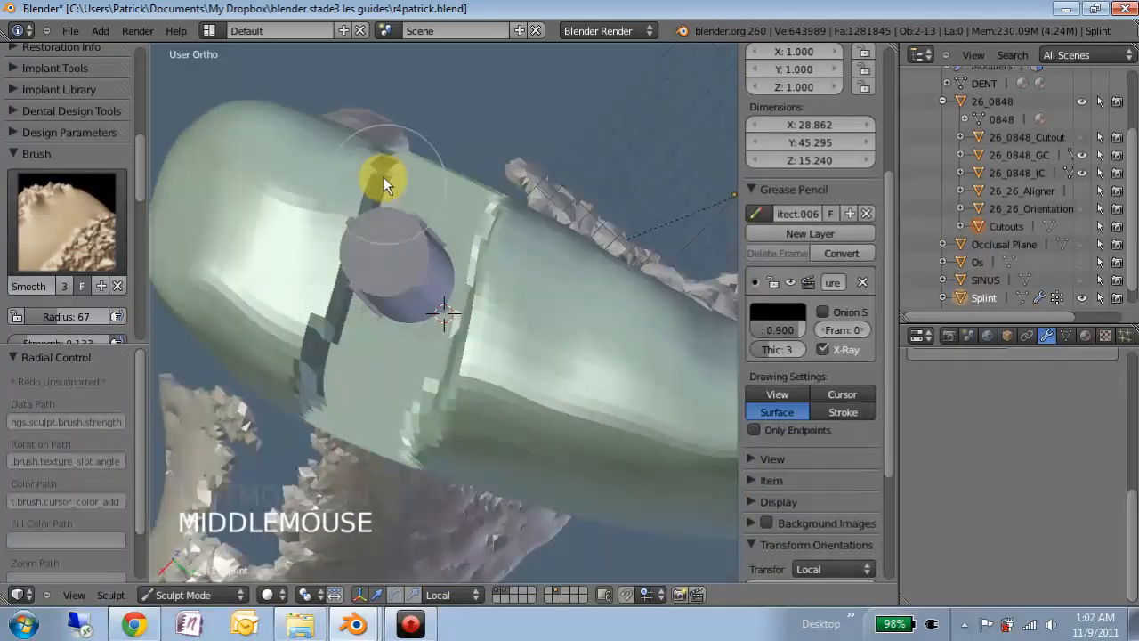
pyautogui.click(367, 198)
pyautogui.moveTo(366, 180); pyautogui.dragTo(358, 207)
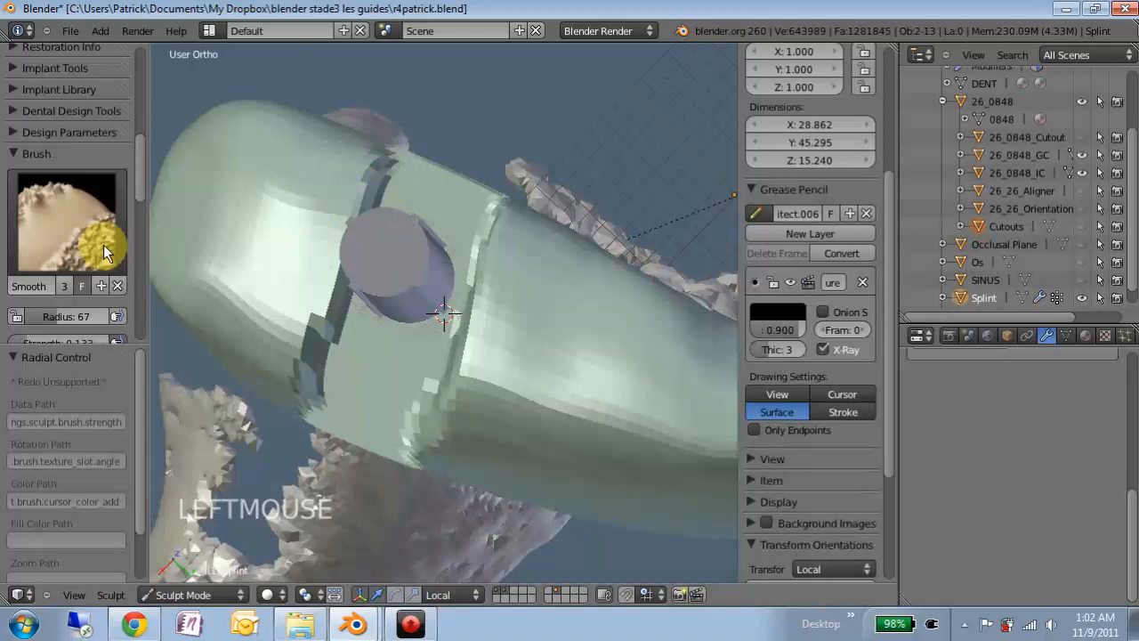
pyautogui.scroll(-4, 75, 269)
# - Enable Front Faces Only and smooth the plug and band edges
pyautogui.click(19, 230)
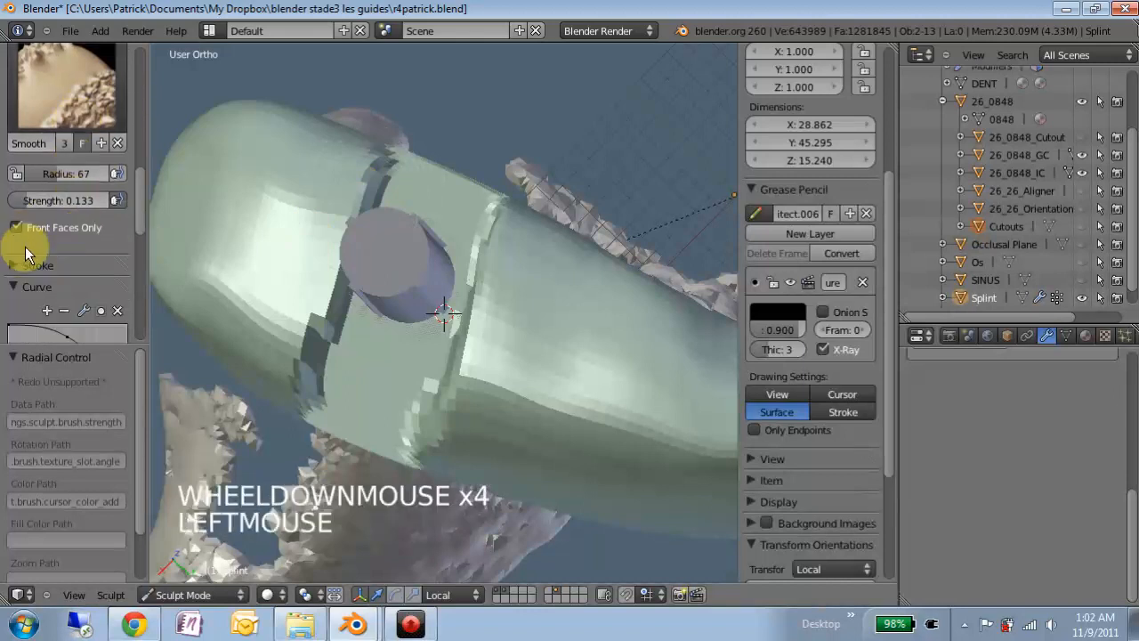
pyautogui.click(347, 245)
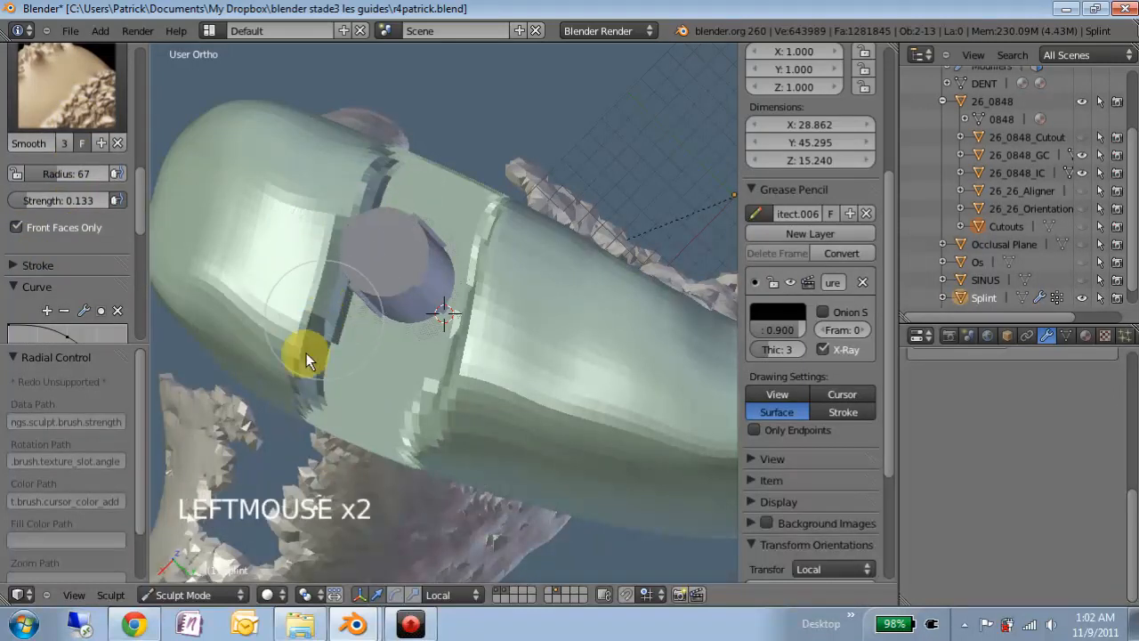
pyautogui.click(310, 378)
pyautogui.click(315, 412)
pyautogui.moveTo(436, 356); pyautogui.dragTo(507, 269, button='middle')
pyautogui.scroll(-2, 465, 228)
pyautogui.scroll(-3, 482, 144)
pyautogui.scroll(2, 523, 255)
pyautogui.scroll(3, 524, 256)
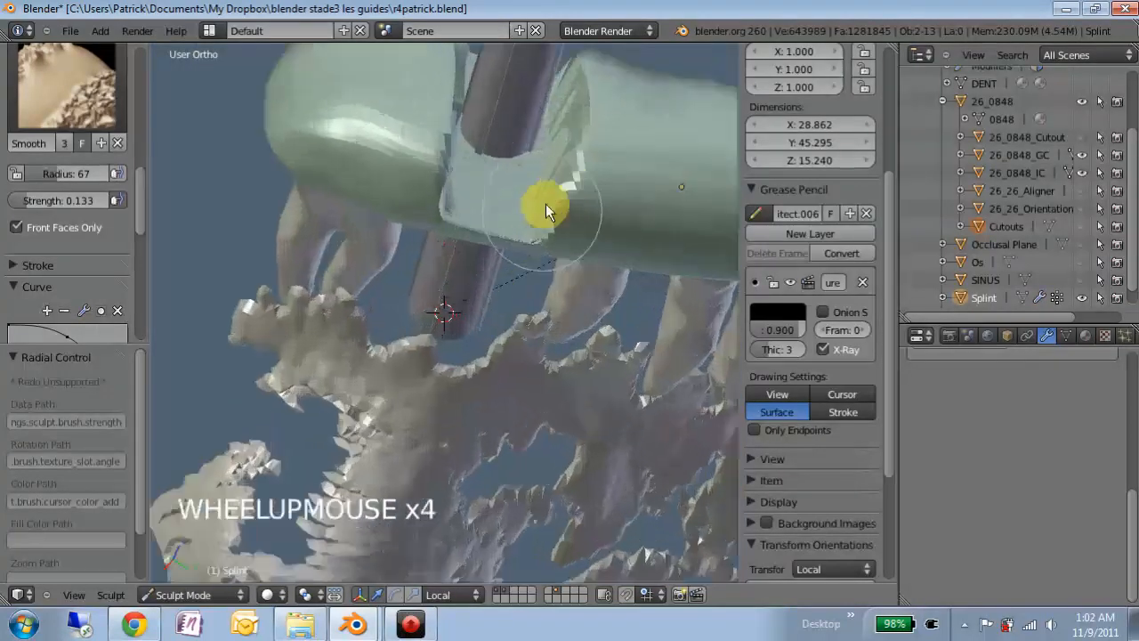
# - Set the brush radius to 42 and smooth the splint's underside and band surface
pyautogui.press('f')
pyautogui.click(592, 155)
pyautogui.moveTo(593, 155); pyautogui.dragTo(558, 217)
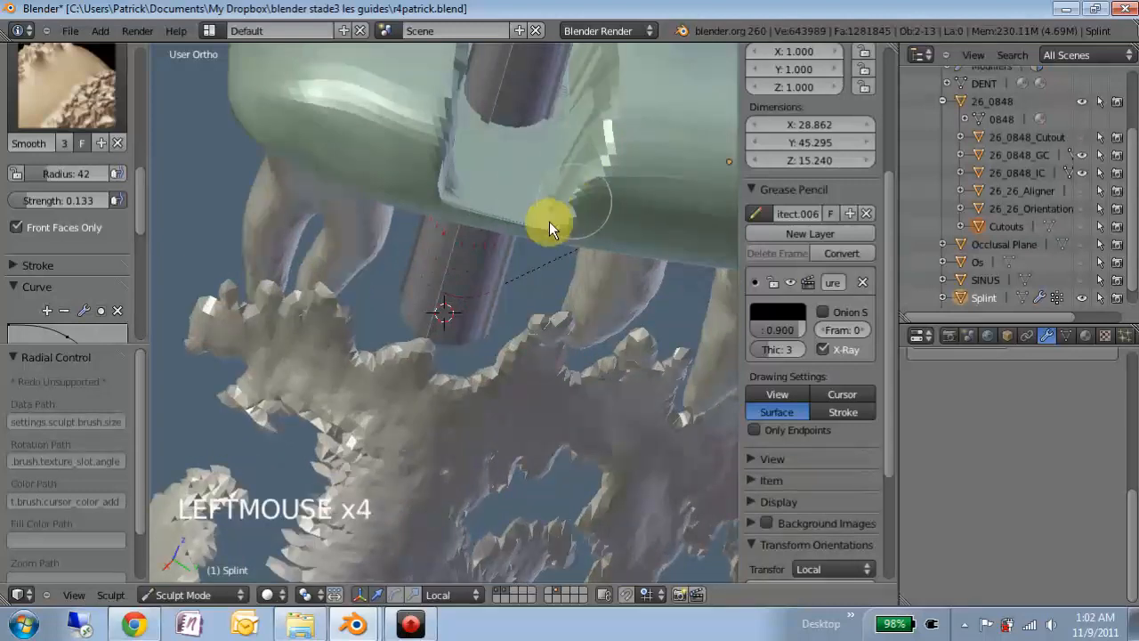
pyautogui.scroll(-1, 451, 99)
pyautogui.moveTo(478, 97)
pyautogui.mouseDown(button='middle')
pyautogui.moveTo(452, 127)
pyautogui.moveTo(420, 227)
pyautogui.moveTo(443, 245)
pyautogui.moveTo(398, 287)
pyautogui.mouseUp(button='middle')
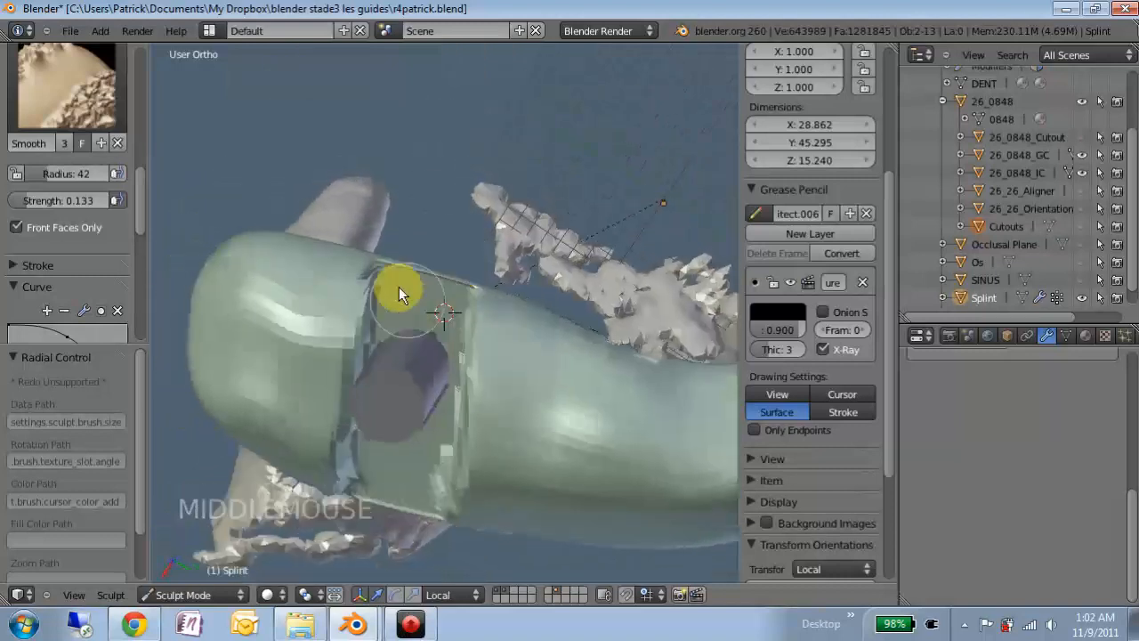
pyautogui.moveTo(366, 285)
pyautogui.mouseDown()
pyautogui.moveTo(377, 268)
pyautogui.moveTo(358, 407)
pyautogui.moveTo(369, 326)
pyautogui.moveTo(407, 377)
pyautogui.mouseUp()
pyautogui.moveTo(407, 376)
pyautogui.mouseDown(button='middle')
pyautogui.moveTo(424, 356)
pyautogui.moveTo(403, 297)
pyautogui.mouseUp(button='middle')
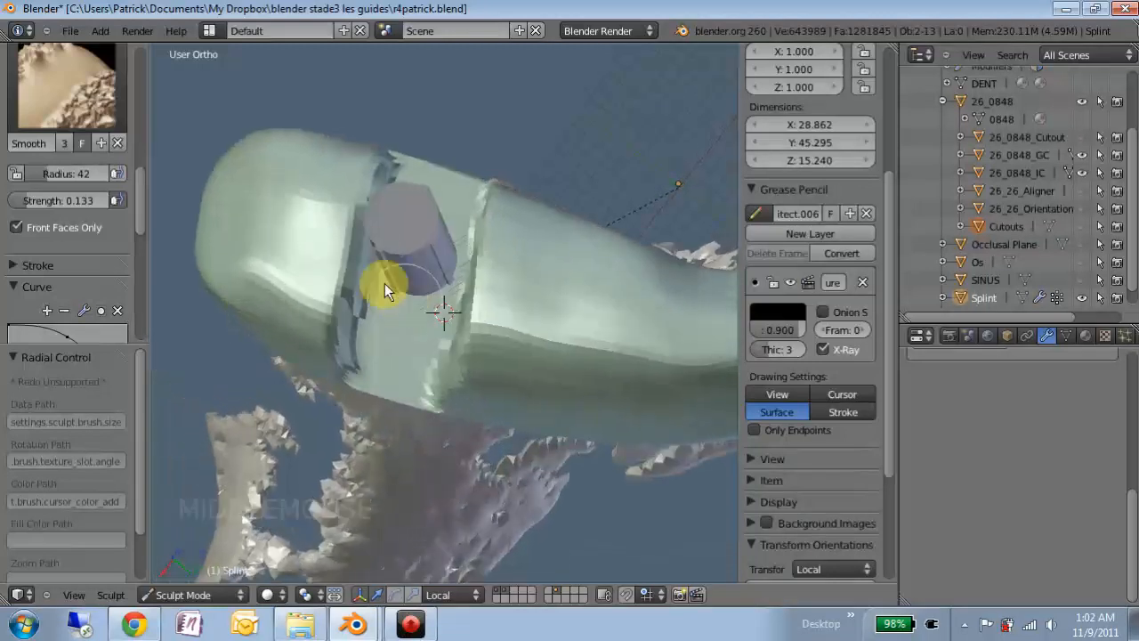
pyautogui.click(209, 596)
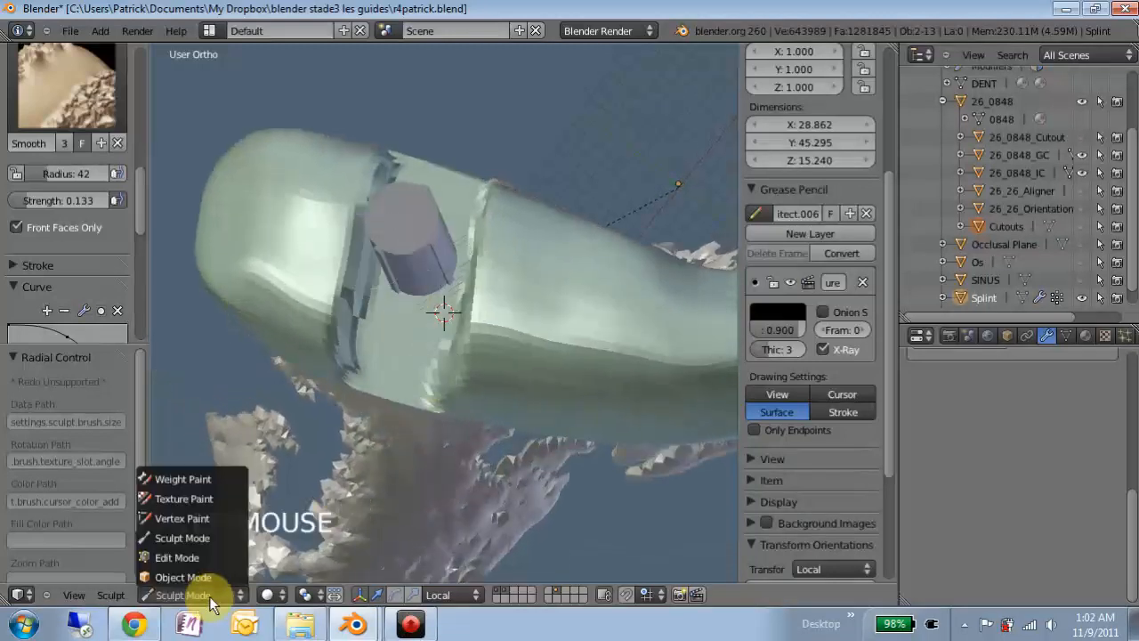
# - Return to Object Mode and hide the grey cylinder 26_0848_IC to reveal the red implant
pyautogui.click(206, 579)
pyautogui.moveTo(484, 400); pyautogui.dragTo(430, 253, button='middle')
pyautogui.scroll(-3, 478, 209)
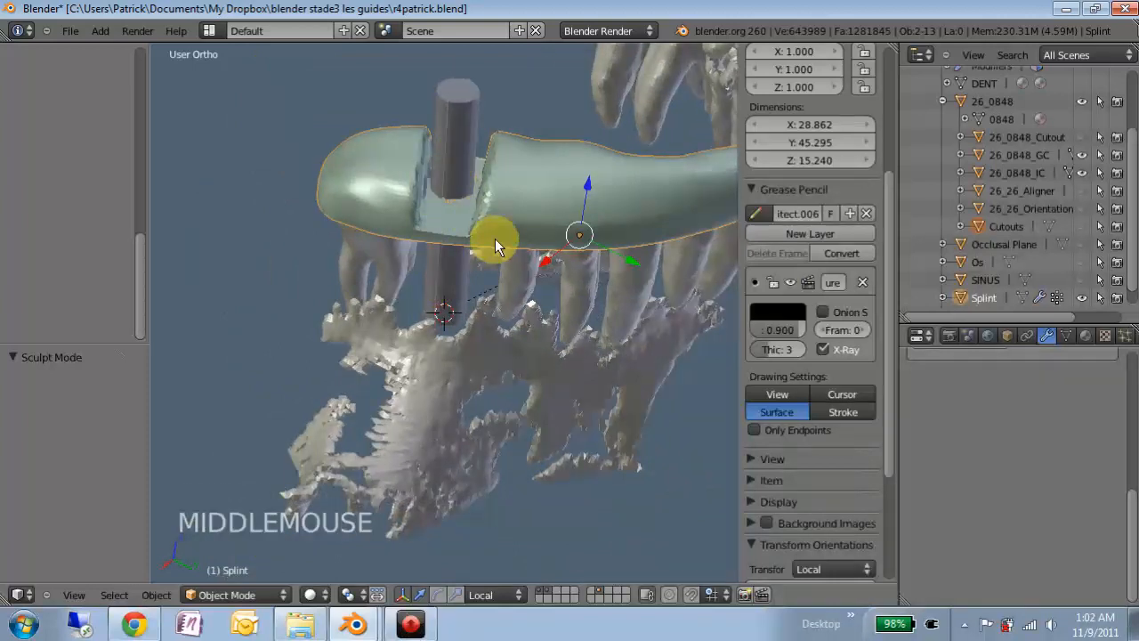
pyautogui.scroll(7, 121, 251)
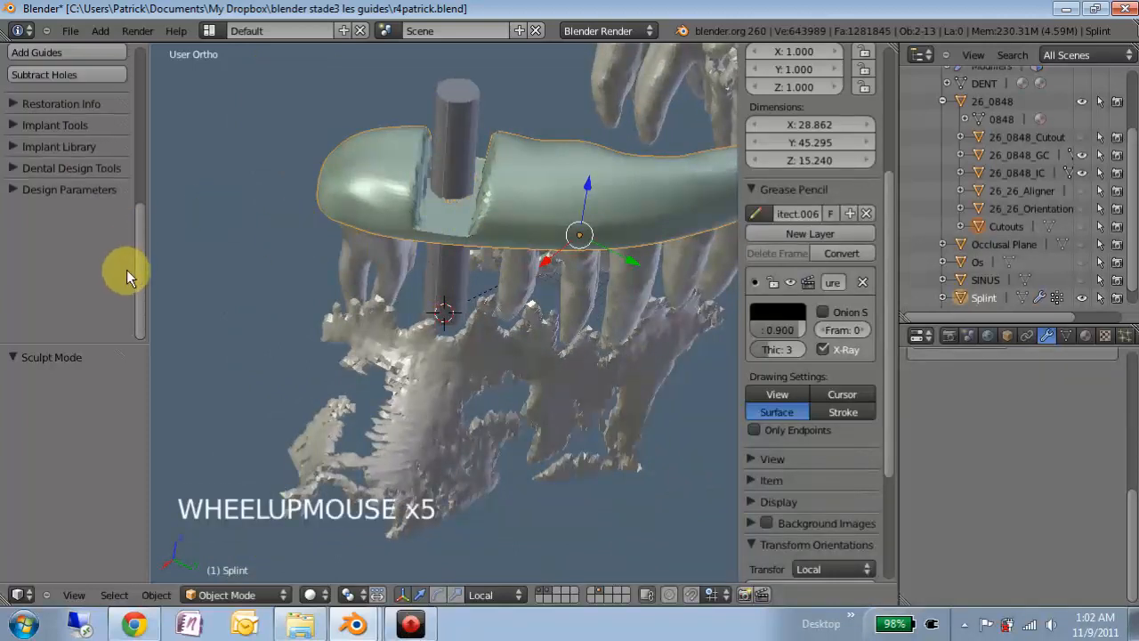
pyautogui.scroll(2, 126, 269)
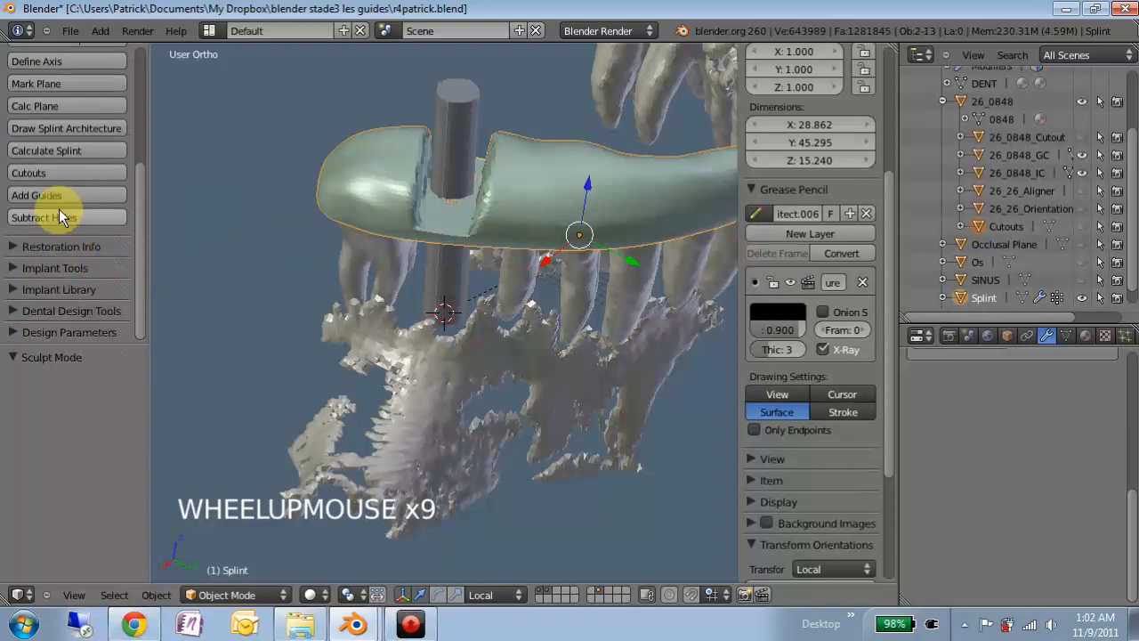
pyautogui.moveTo(521, 272); pyautogui.dragTo(464, 207, button='middle')
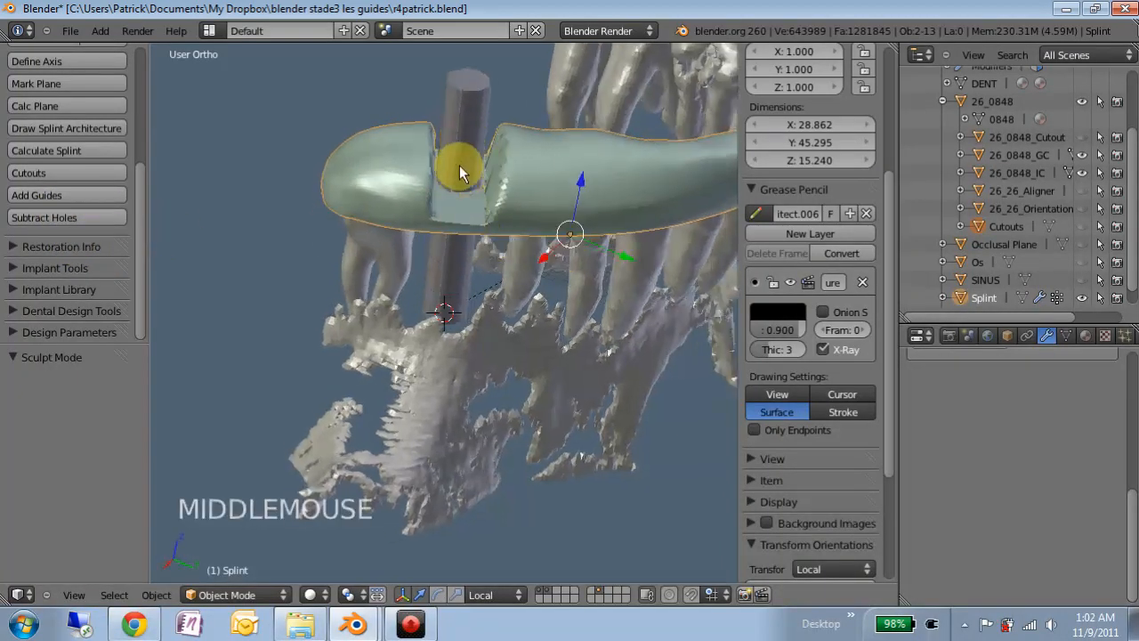
pyautogui.click(1080, 170)
pyautogui.click(1081, 154)
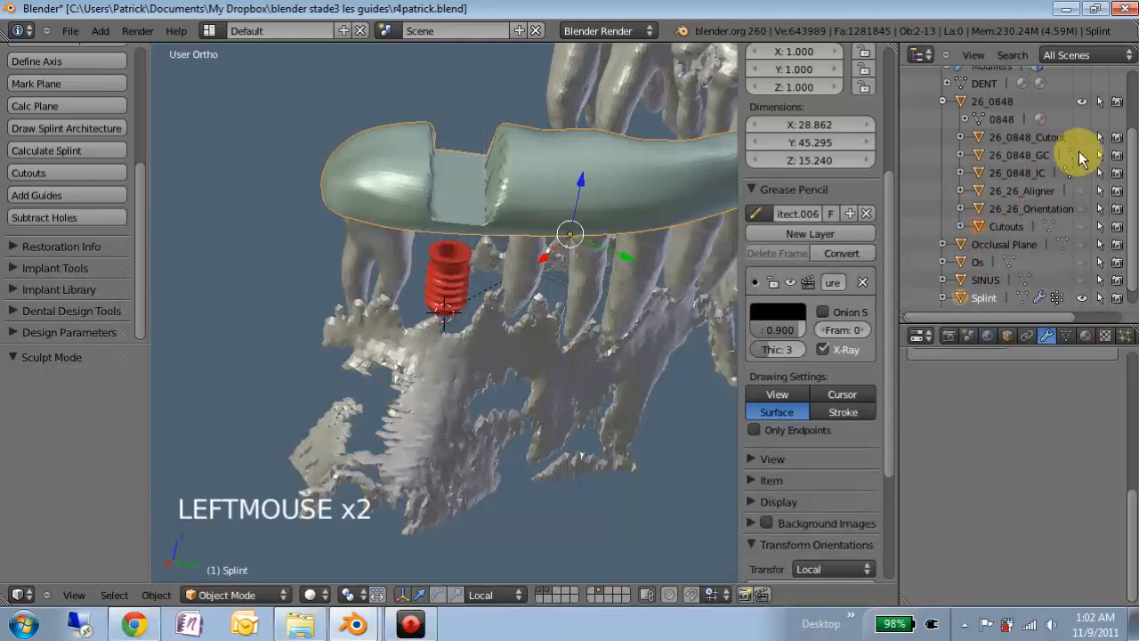
pyautogui.click(1081, 153)
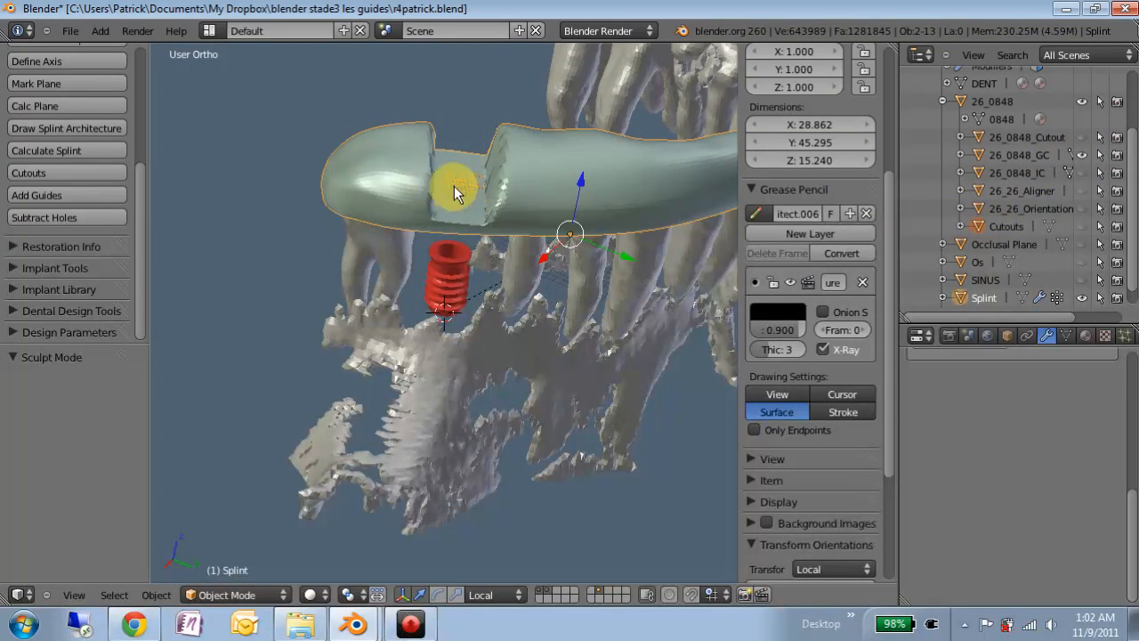
# - Raise the guide 26_0848_GC by 1.084 along its local Z axis
pyautogui.click(1029, 153)
pyautogui.moveTo(481, 183); pyautogui.dragTo(455, 170, button='middle')
pyautogui.press('g')
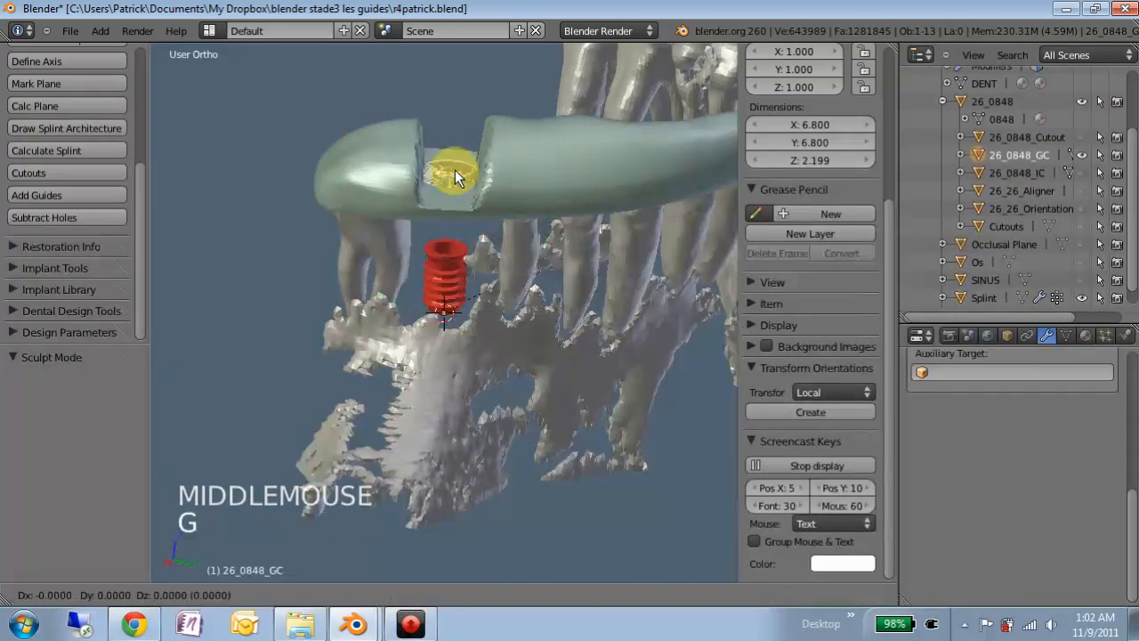
pyautogui.press('z')
pyautogui.press('z')
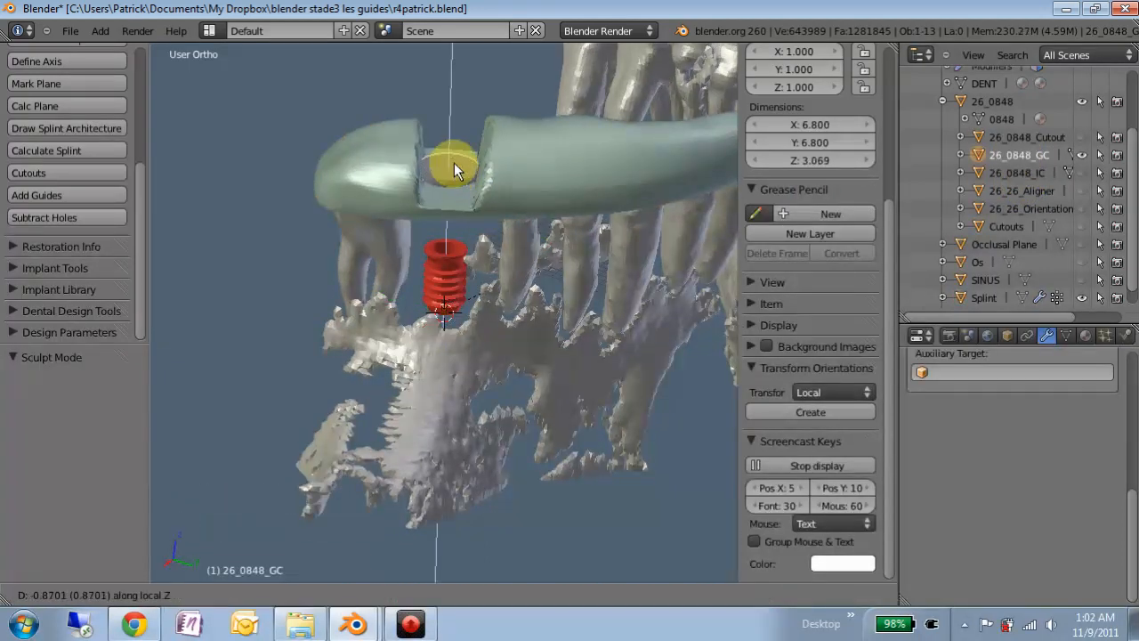
pyautogui.click(454, 162)
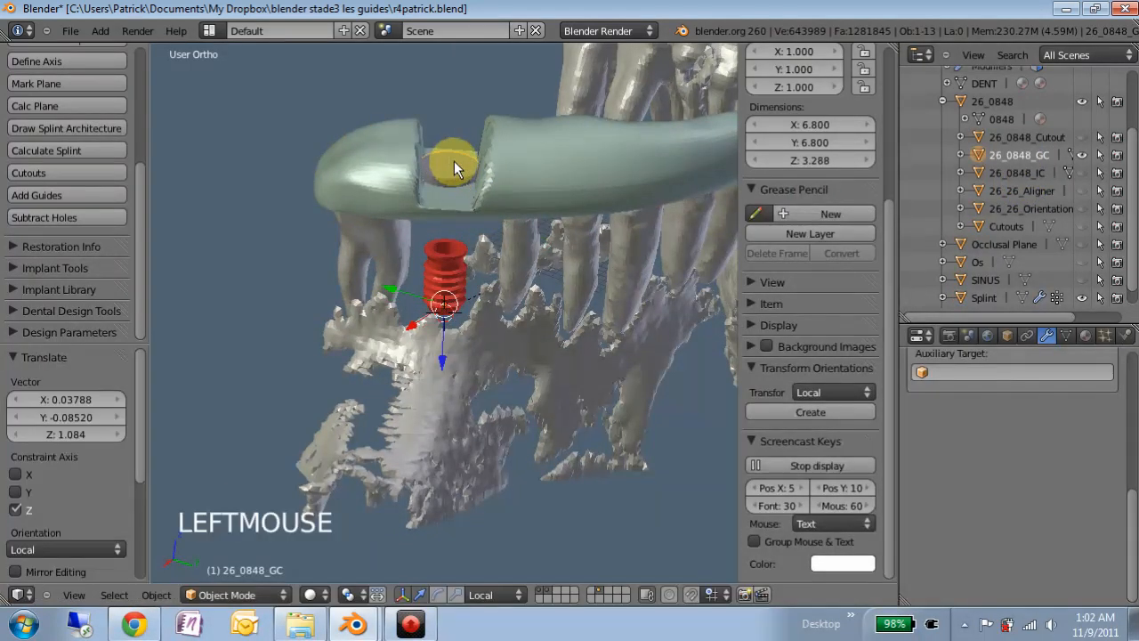
# - Union the guide sleeve into the splint with Guides, then cut the implant hole with a Holes difference
pyautogui.doubleClick(58, 194)
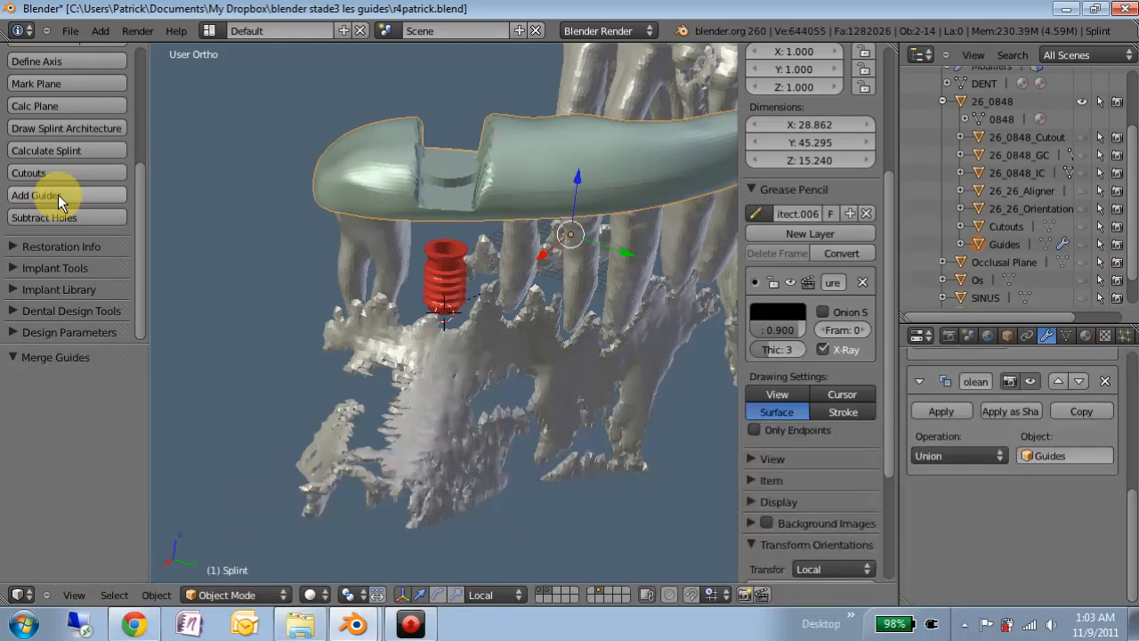
pyautogui.moveTo(494, 162); pyautogui.dragTo(454, 126, button='middle')
pyautogui.scroll(2, 447, 250)
pyautogui.scroll(-1, 449, 240)
pyautogui.scroll(1, 458, 227)
pyautogui.scroll(-1, 454, 120)
pyautogui.click(72, 216)
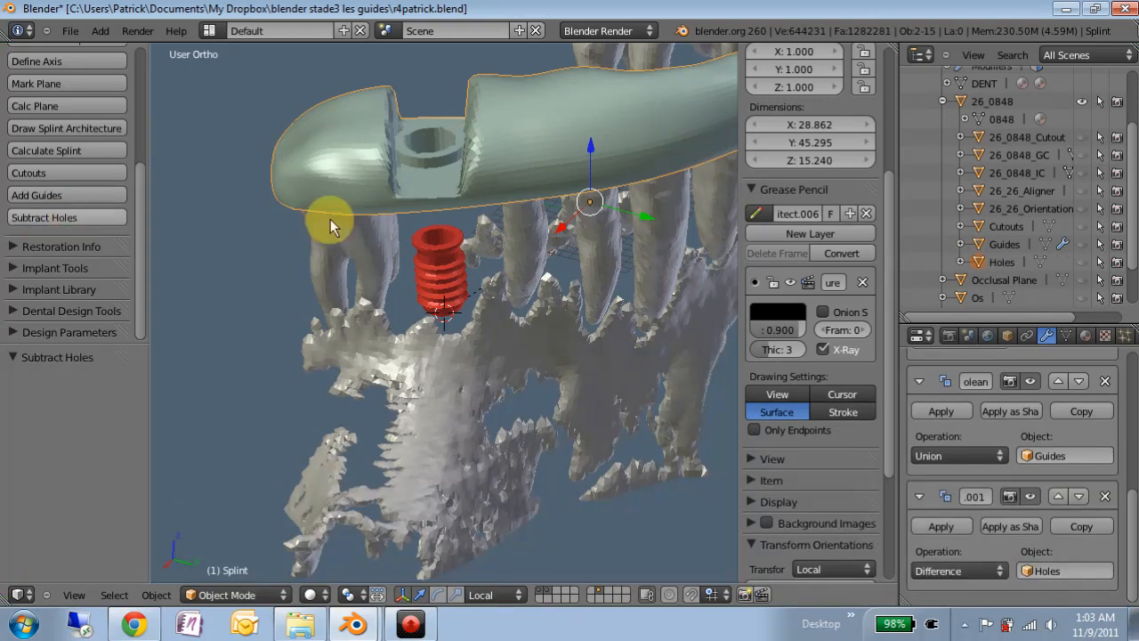
pyautogui.moveTo(427, 142)
pyautogui.mouseDown(button='middle')
pyautogui.moveTo(422, 268)
pyautogui.moveTo(441, 334)
pyautogui.moveTo(426, 326)
pyautogui.moveTo(411, 155)
pyautogui.mouseUp(button='middle')
pyautogui.scroll(-2, 445, 241)
pyautogui.moveTo(372, 304); pyautogui.dragTo(508, 128, button='middle')
pyautogui.scroll(1, 445, 317)
pyautogui.scroll(5, 445, 317)
pyautogui.scroll(-3, 429, 114)
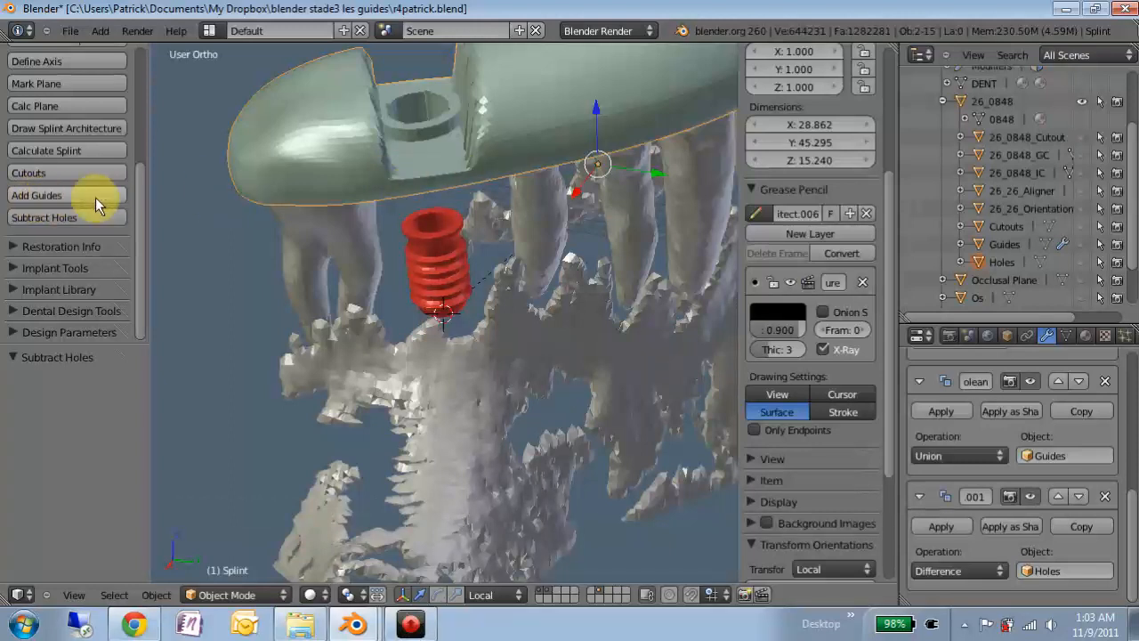
pyautogui.click(79, 216)
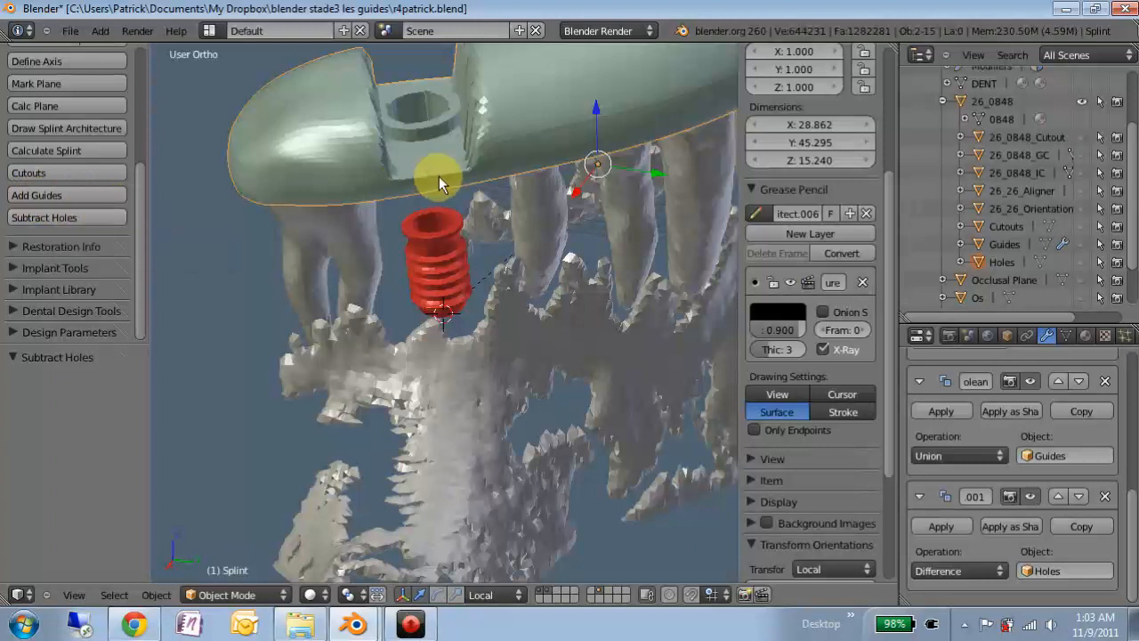
pyautogui.scroll(-6, 440, 178)
pyautogui.moveTo(442, 179); pyautogui.dragTo(446, 356, button='middle')
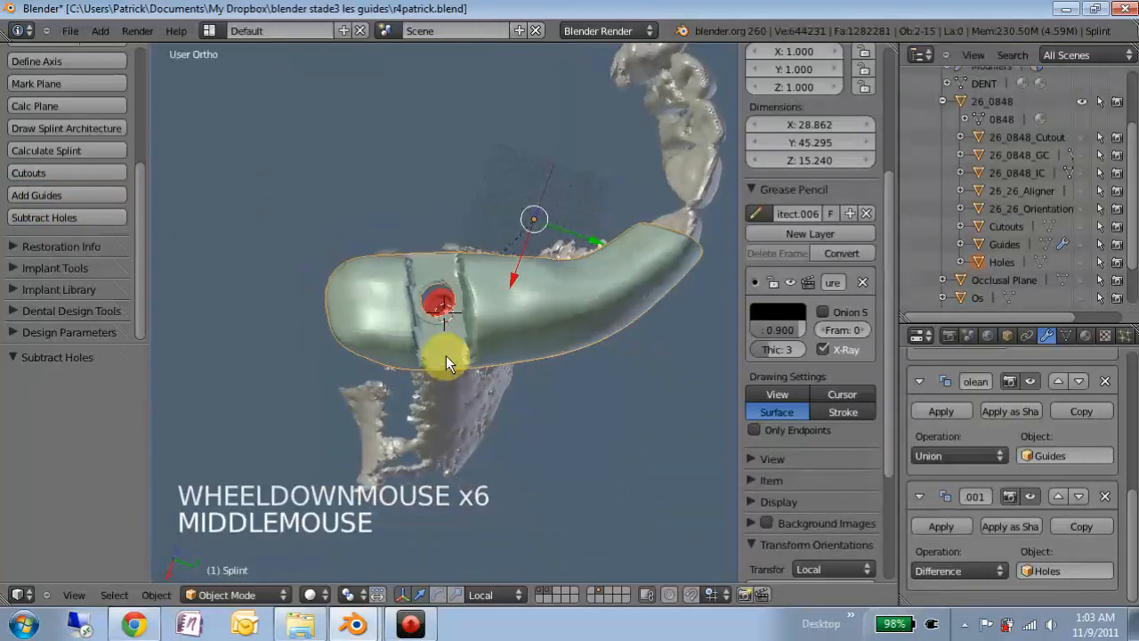
# - Isolate the splint in local view with Numpad / and orbit around its drilled guide sleeve
pyautogui.press('KP_Divide')
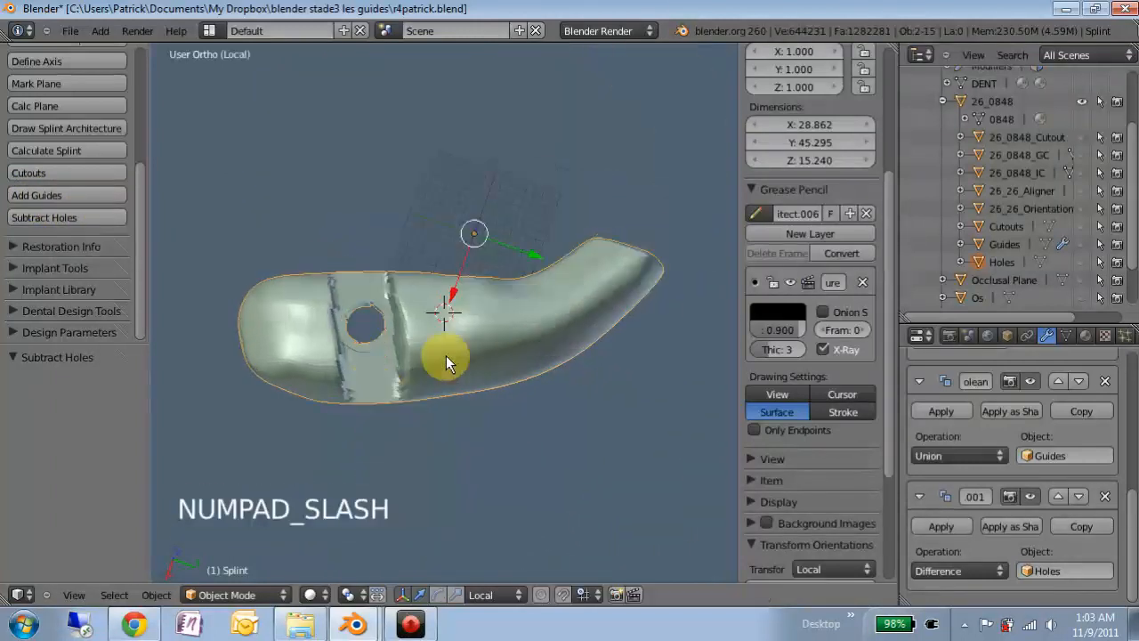
pyautogui.scroll(4, 366, 378)
pyautogui.moveTo(381, 366); pyautogui.dragTo(326, 335, button='middle')
pyautogui.scroll(-4, 326, 335)
pyautogui.moveTo(515, 364); pyautogui.dragTo(416, 390, button='middle')
pyautogui.scroll(3, 451, 309)
pyautogui.scroll(-2, 427, 383)
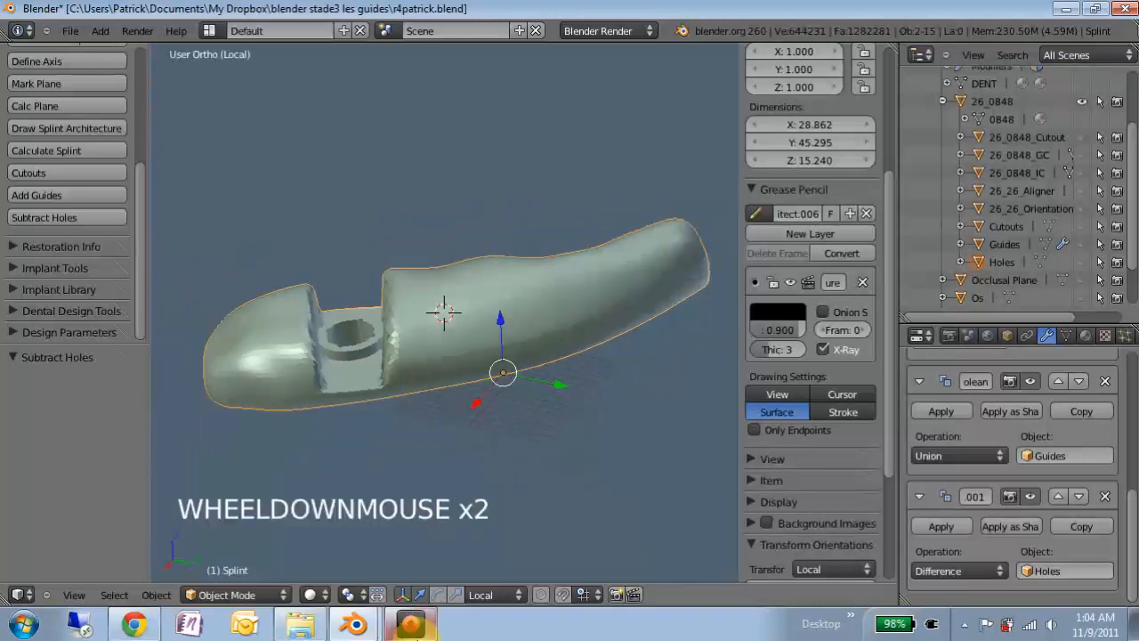